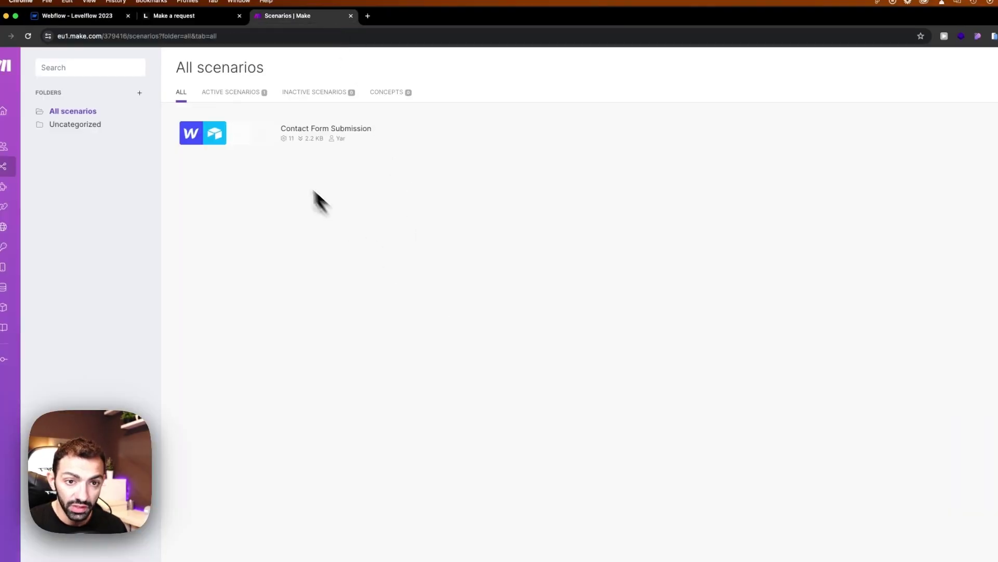
Step: Glance at the Contact Form Submission scenario, then select the main container on the Webflow request page
click(284, 130)
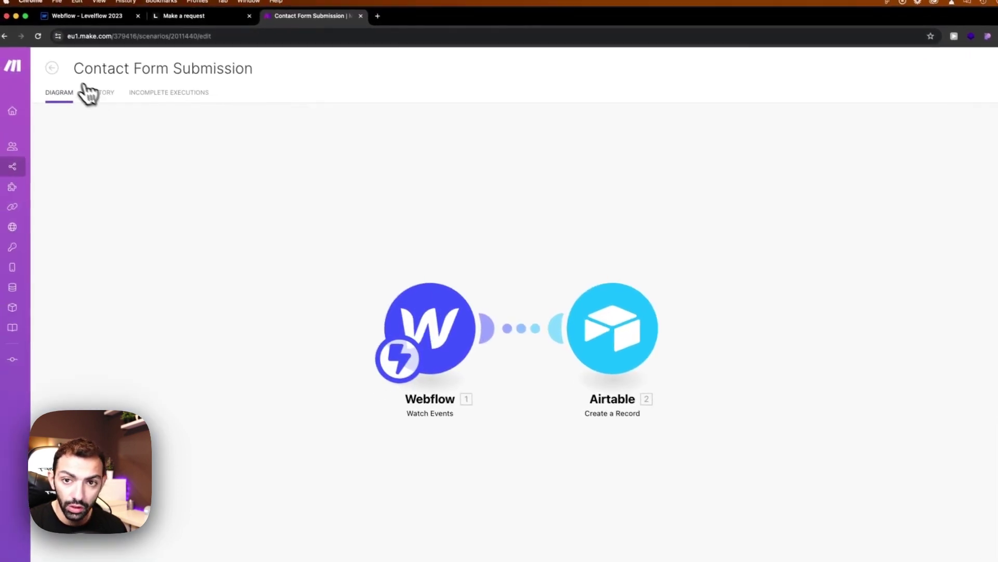
click(52, 68)
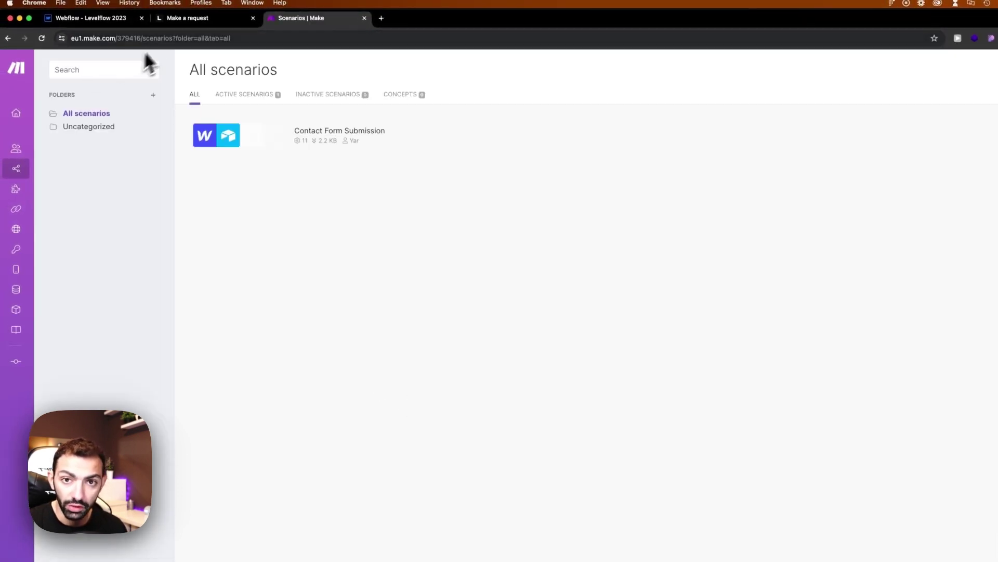
click(99, 17)
click(457, 252)
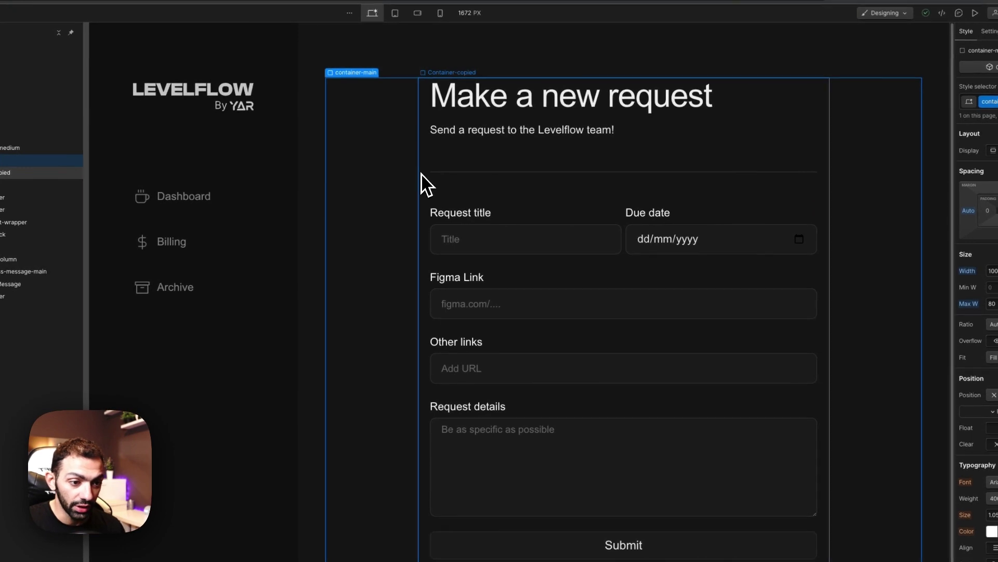
Step: Inspect the request form containers and the Notion Requests Dashboard, then view the live Make a request page
click(495, 215)
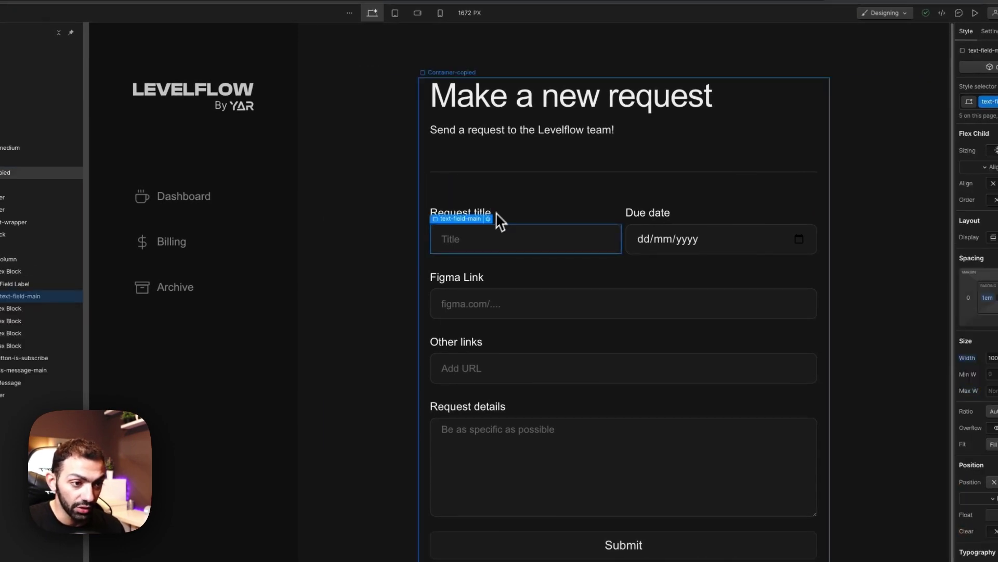
click(499, 156)
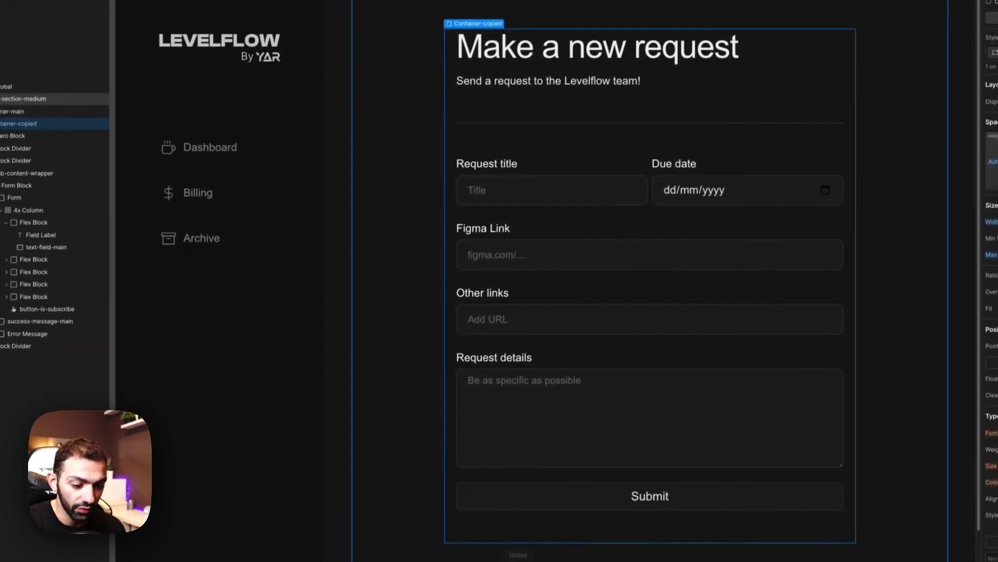
click(439, 546)
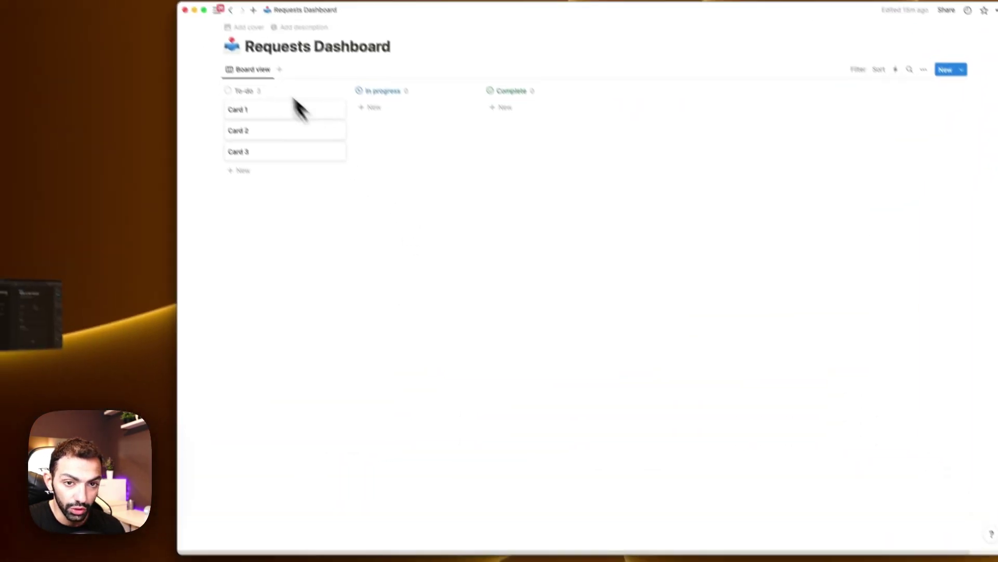
double_click(289, 75)
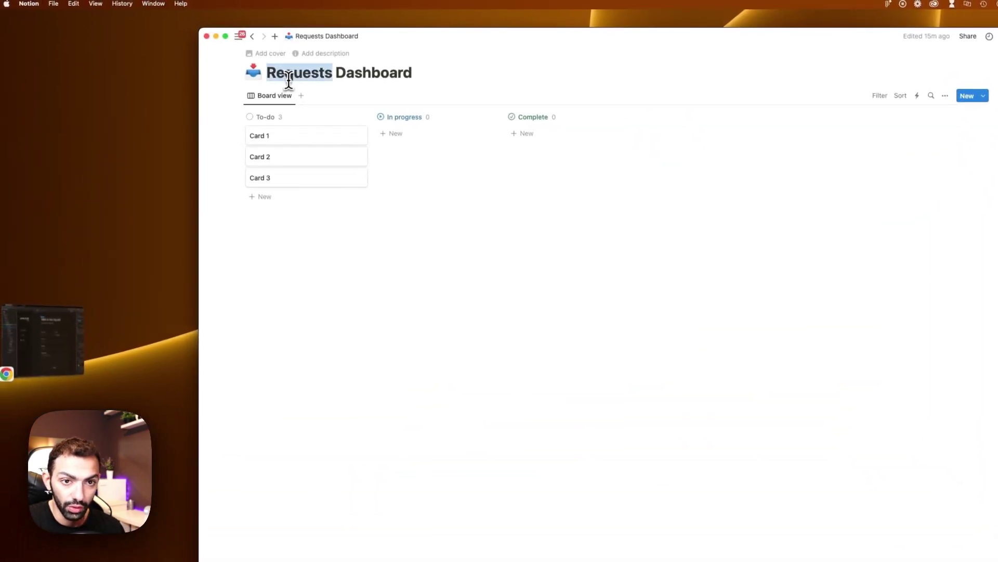
click(83, 344)
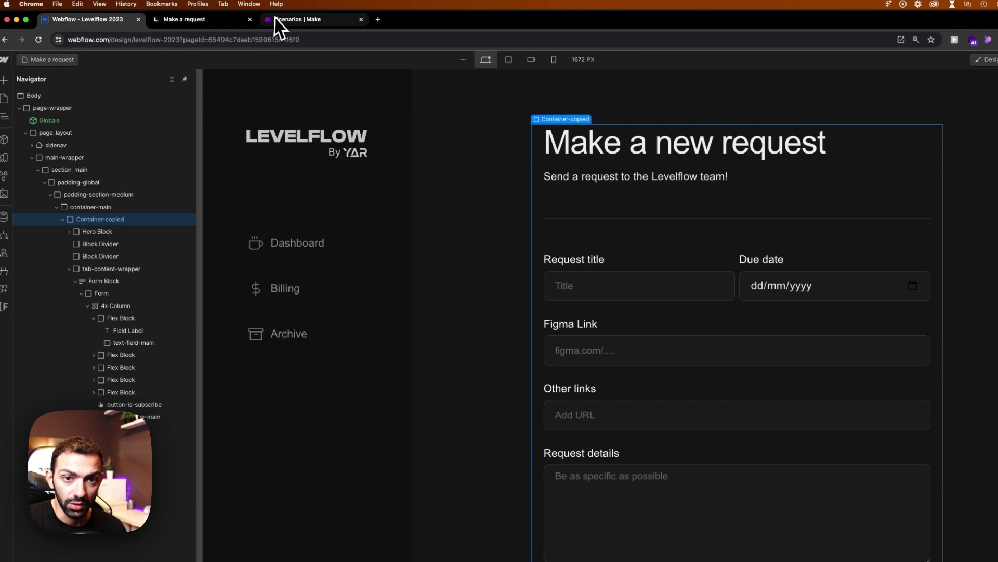
click(210, 22)
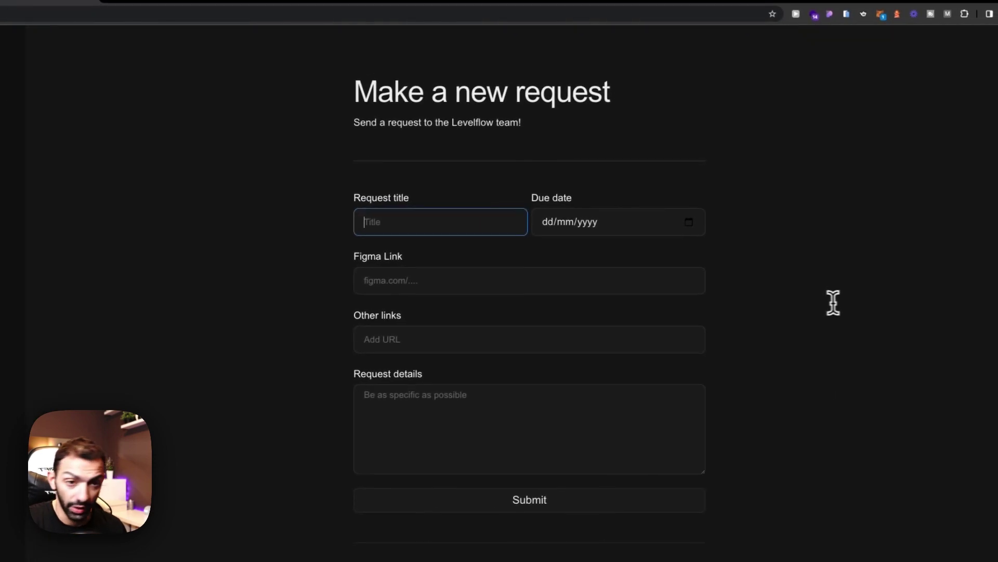
Step: Create a new Make scenario whose trigger is a Webhooks Custom webhook
click(223, 21)
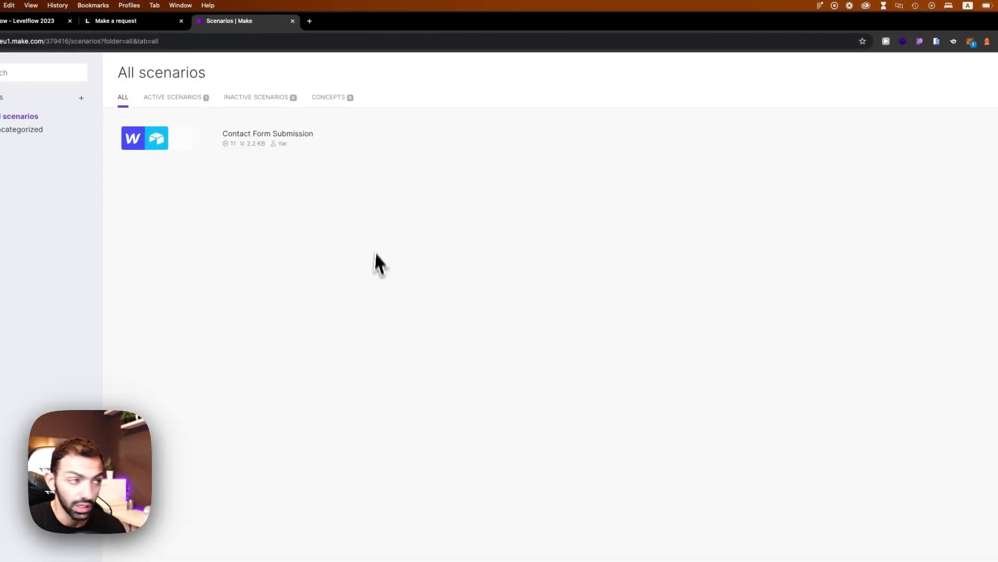
click(952, 74)
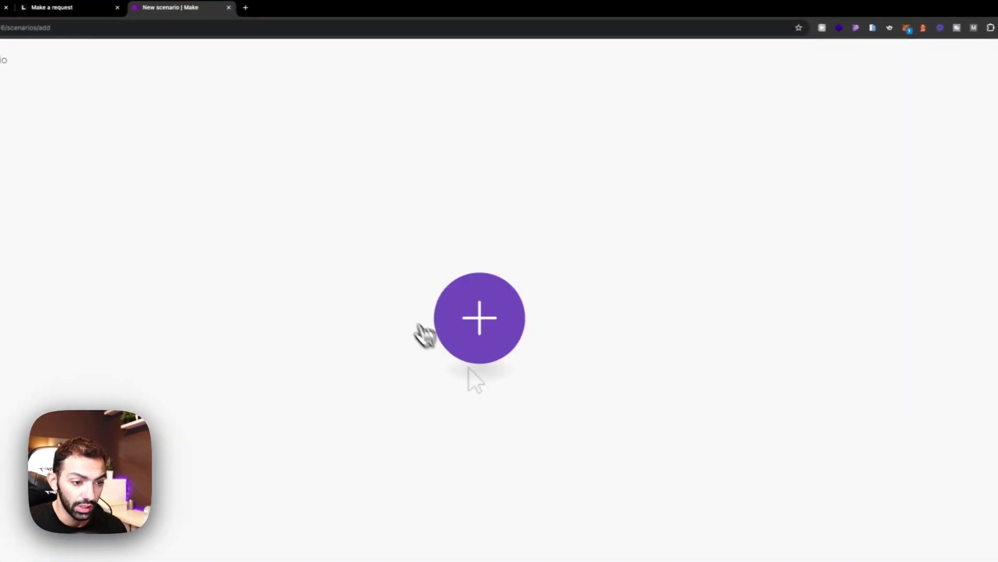
click(497, 340)
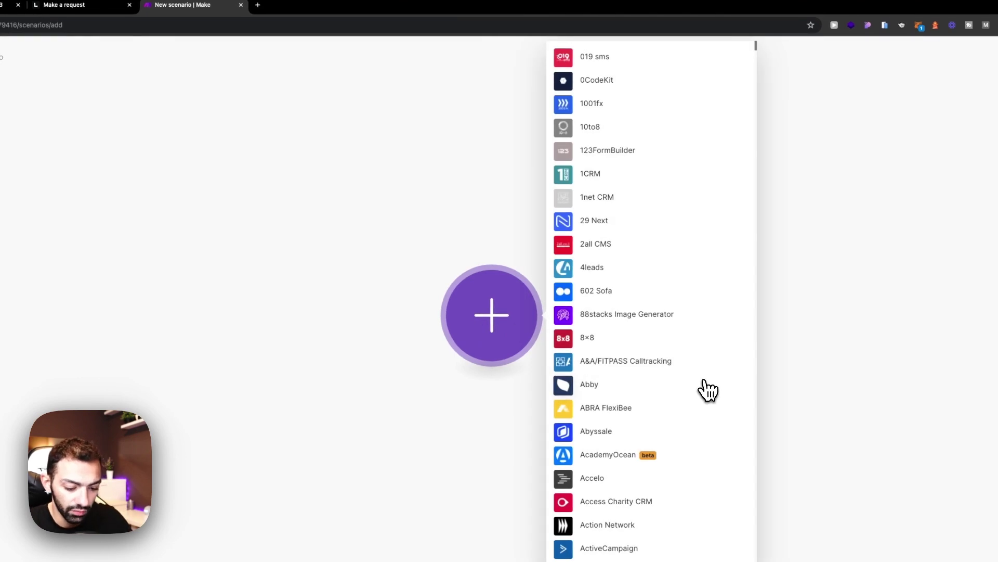
text(web)
scroll(704, 390, down, 5)
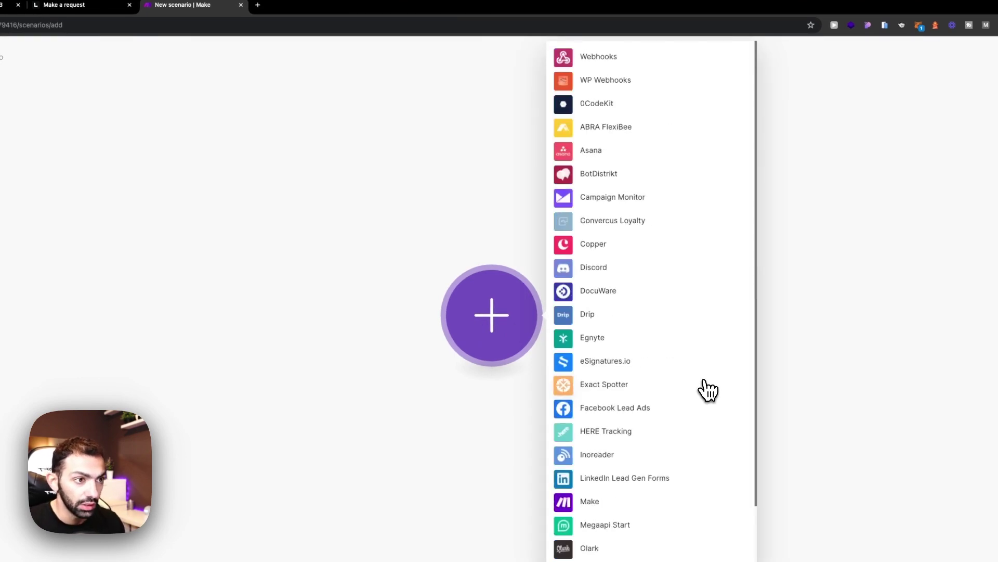
click(566, 57)
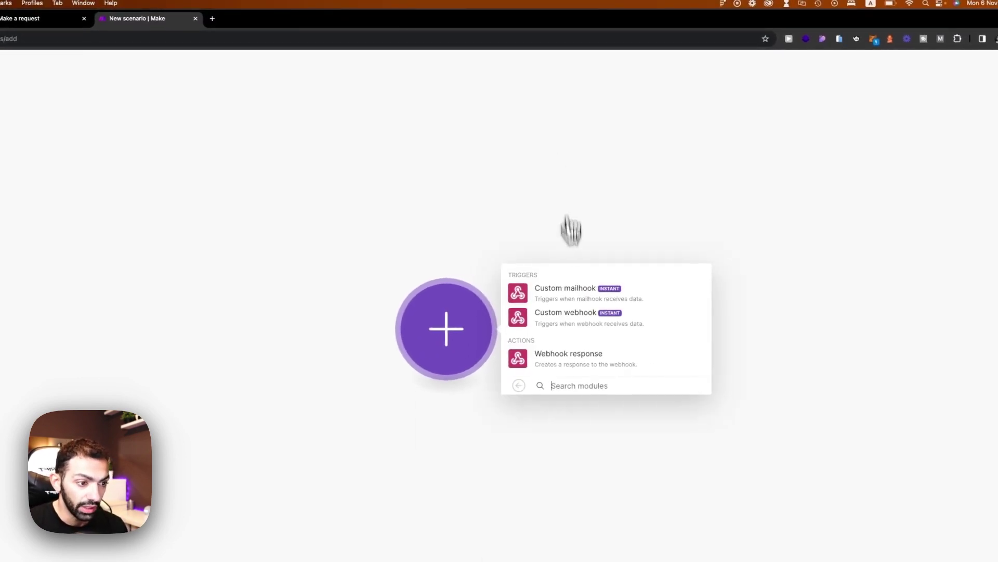
click(566, 315)
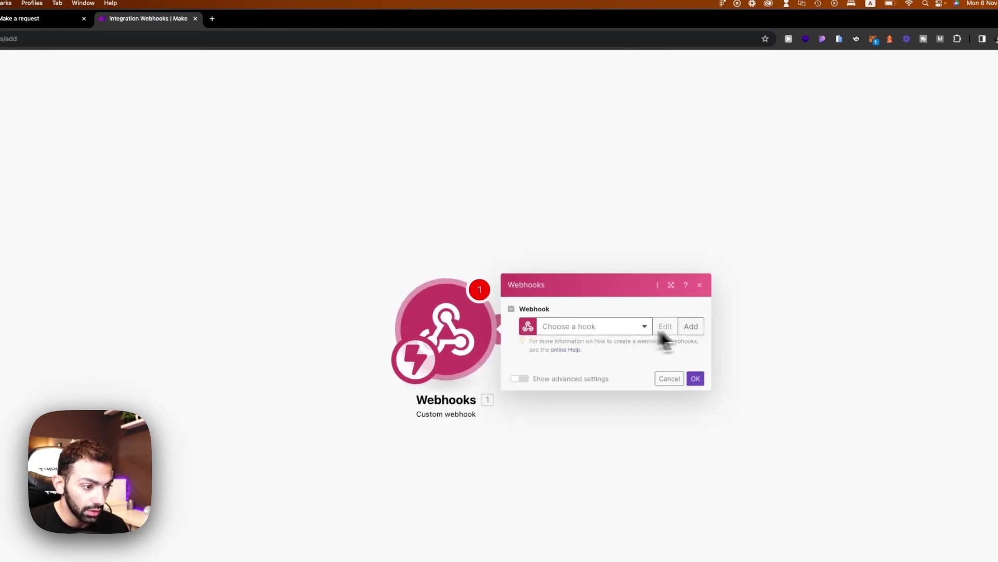
Step: Add a new webhook named 'Notion Request' and save it
click(691, 326)
triple_click(768, 284)
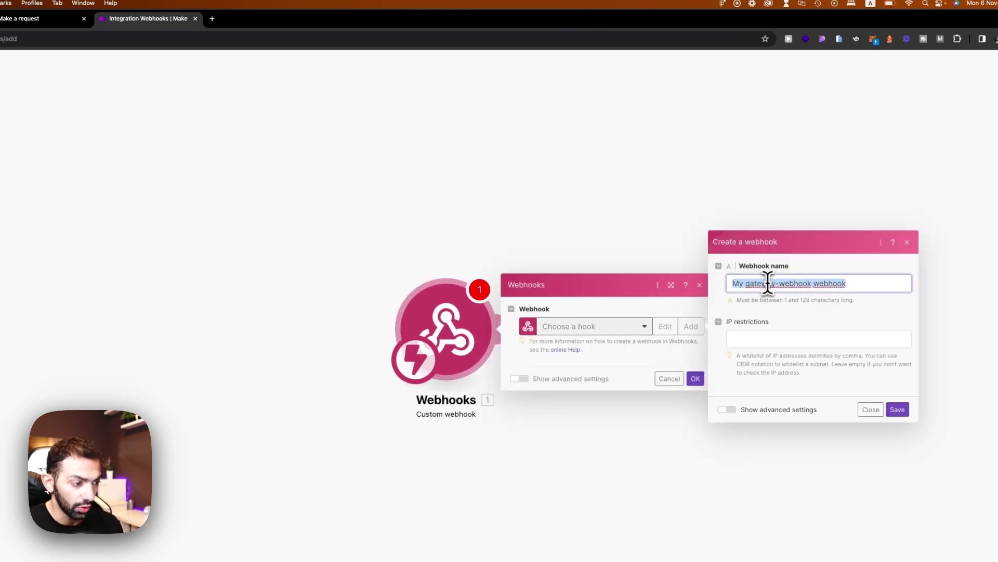
text(Notion Request)
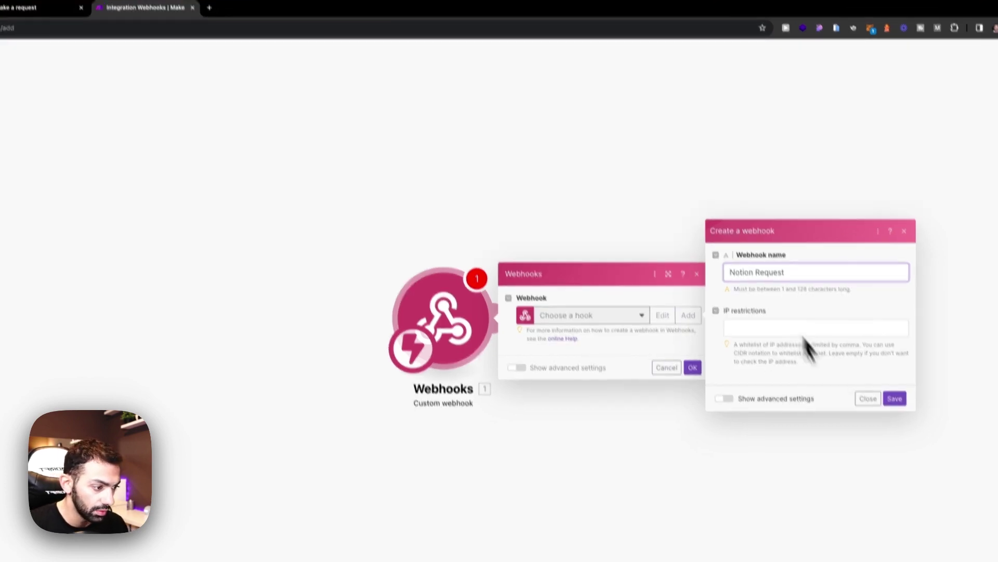
click(898, 410)
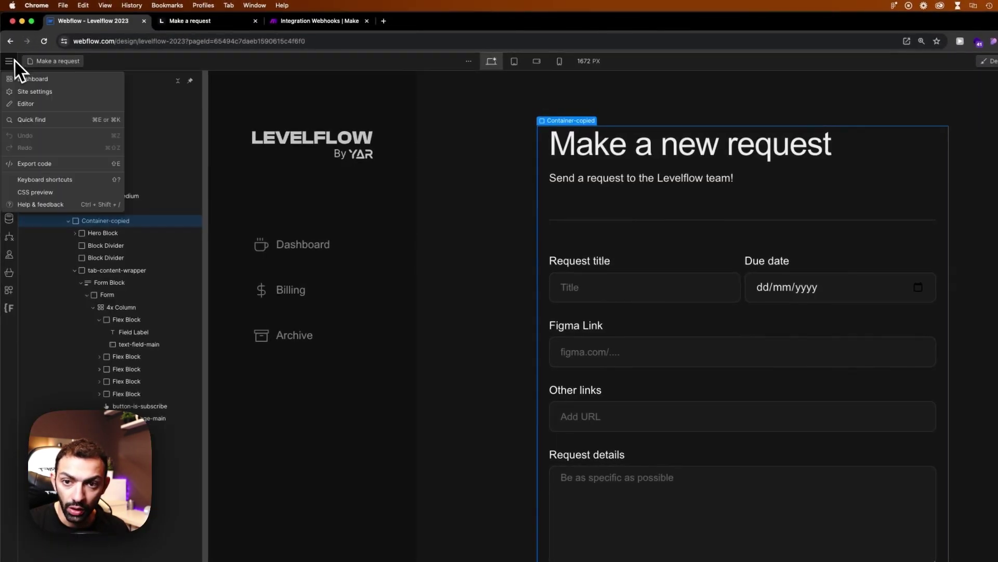
Step: Add a Webflow site webhook triggered by form submissions, using the pasted Make webhook URL
click(26, 89)
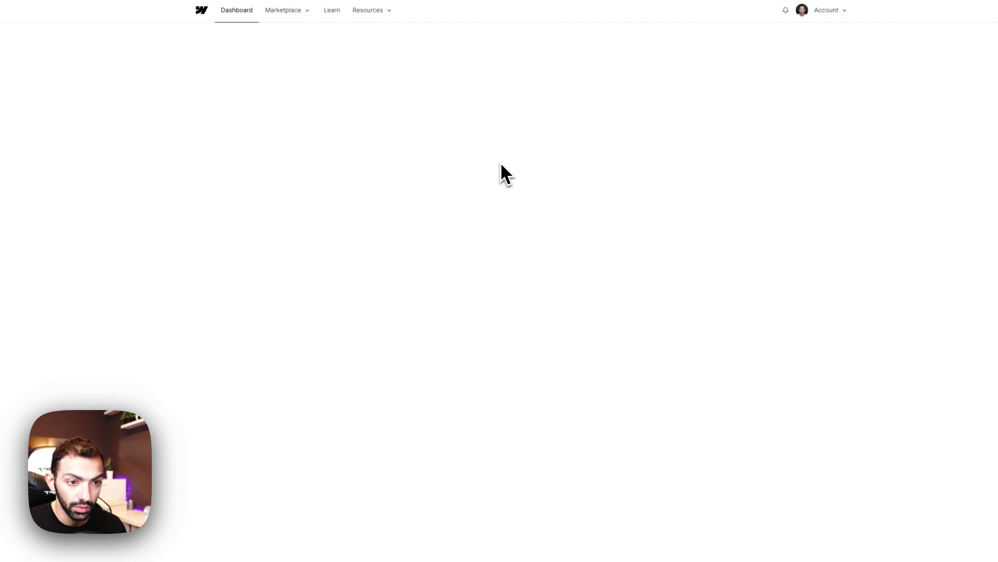
click(273, 246)
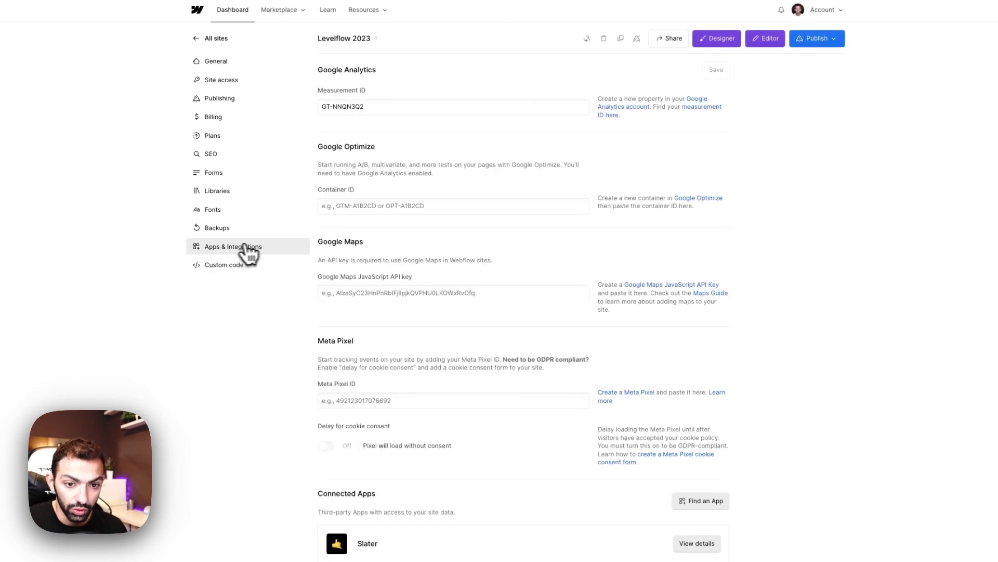
scroll(518, 296, down, 12)
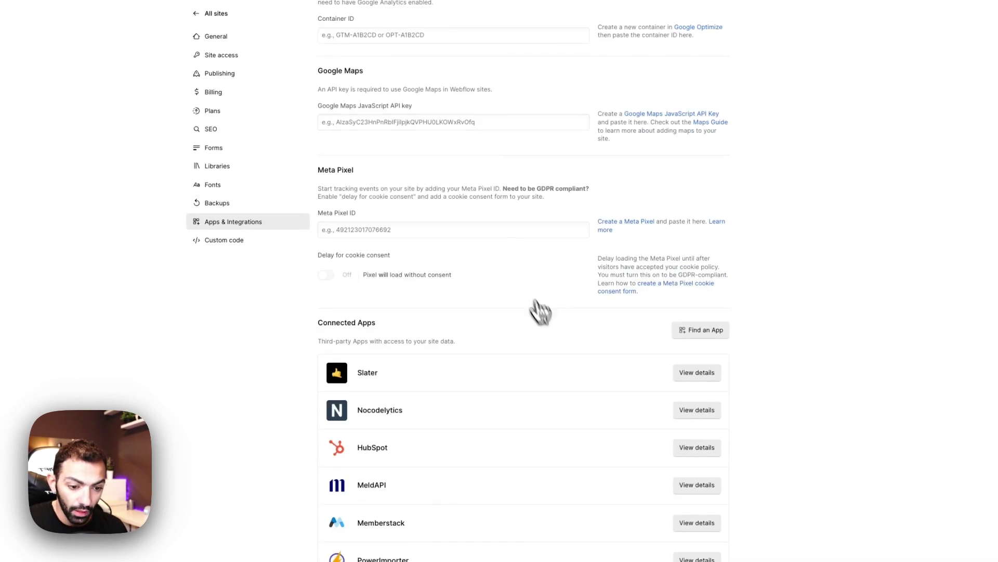
click(680, 317)
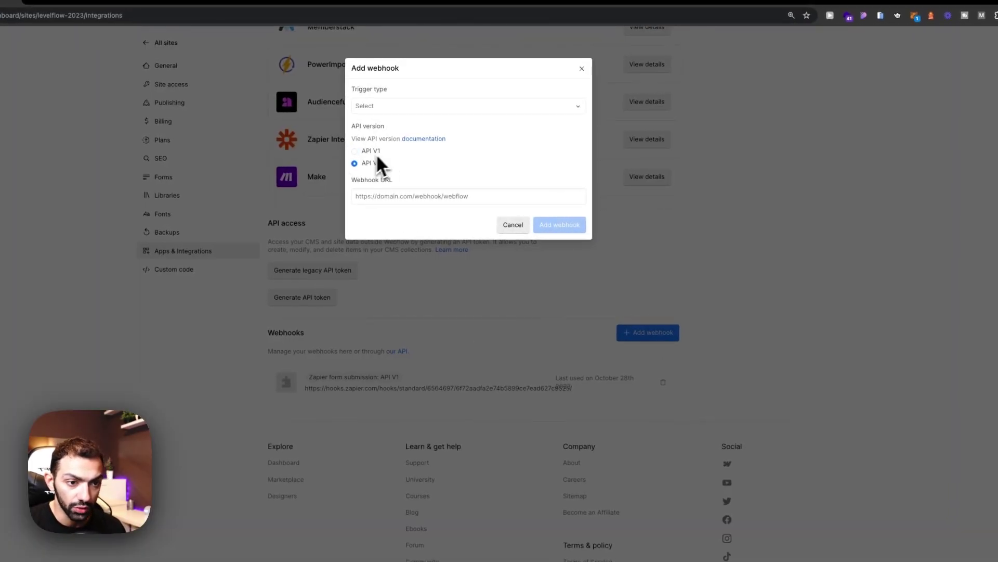
click(407, 107)
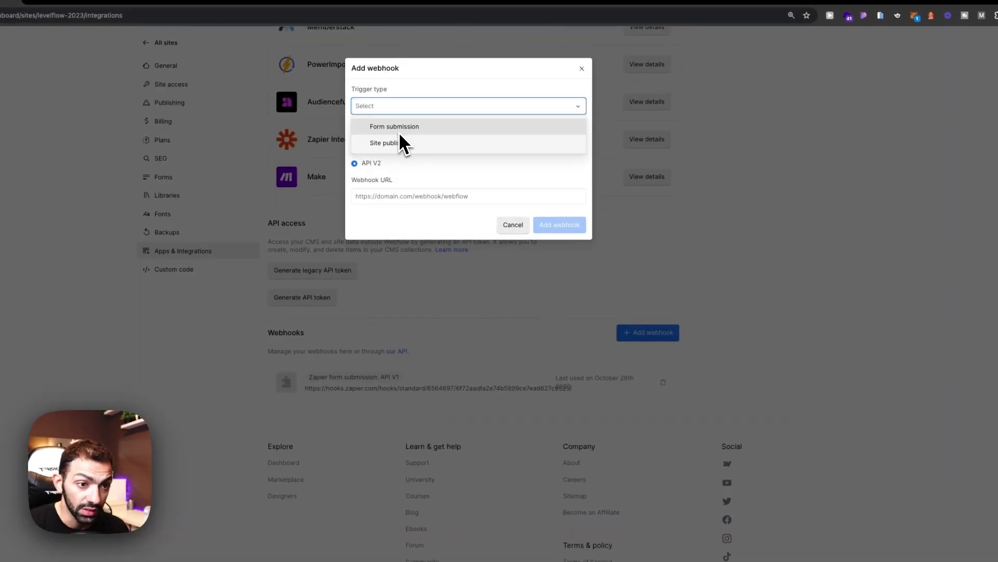
click(395, 128)
click(427, 196)
key(super+v)
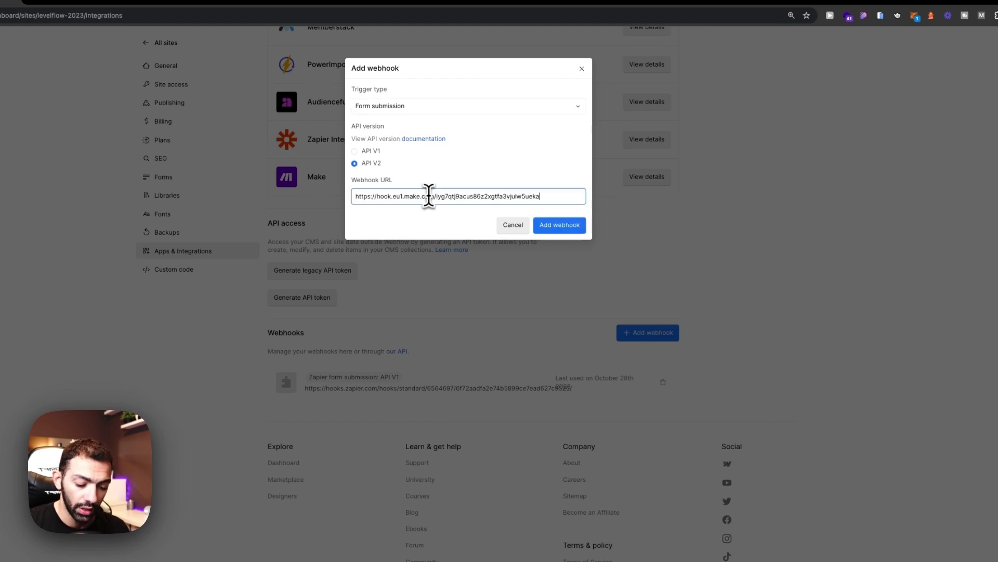
click(563, 225)
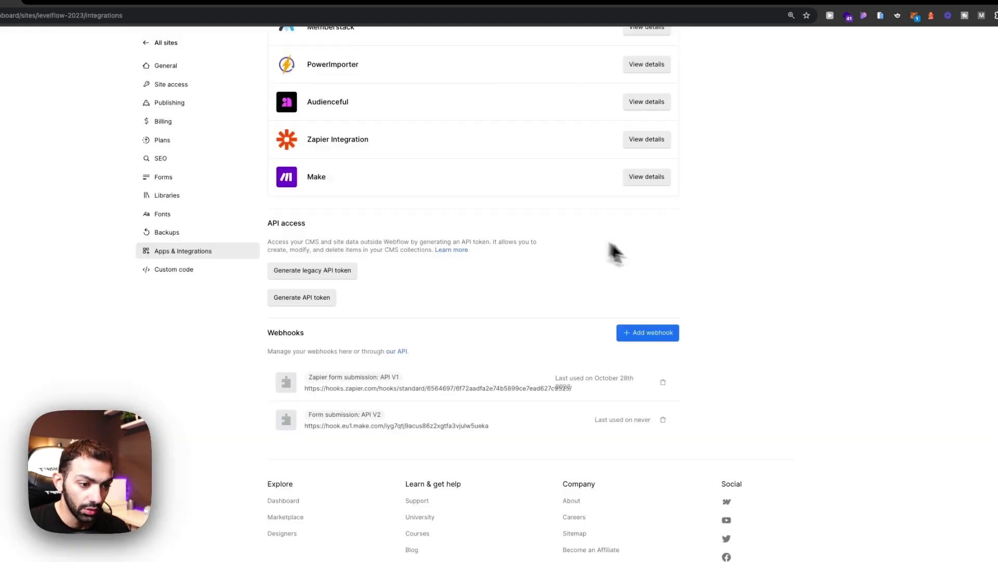
Step: Publish the Levelflow 2023 site to its domains
scroll(608, 298, up, 15)
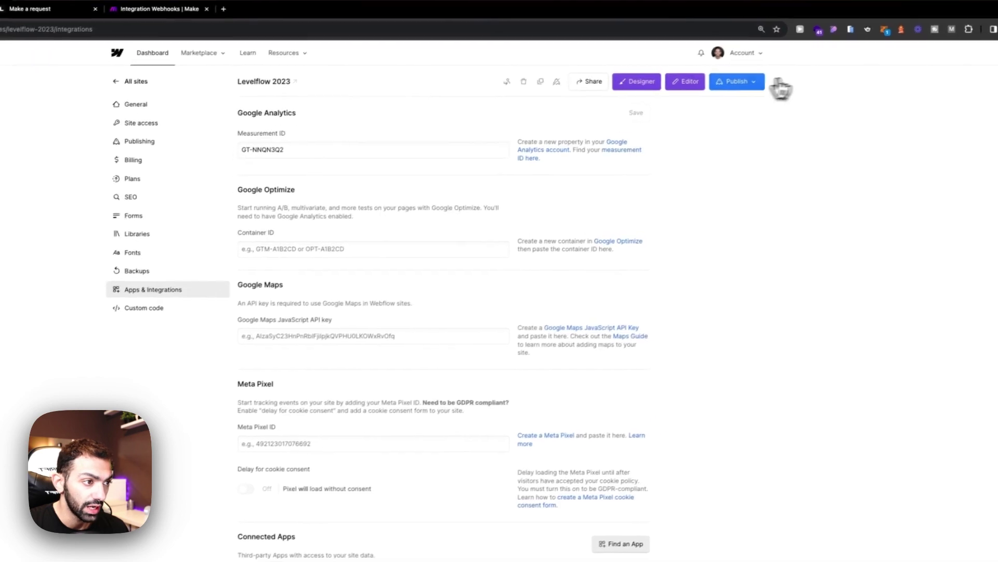
click(754, 82)
click(680, 222)
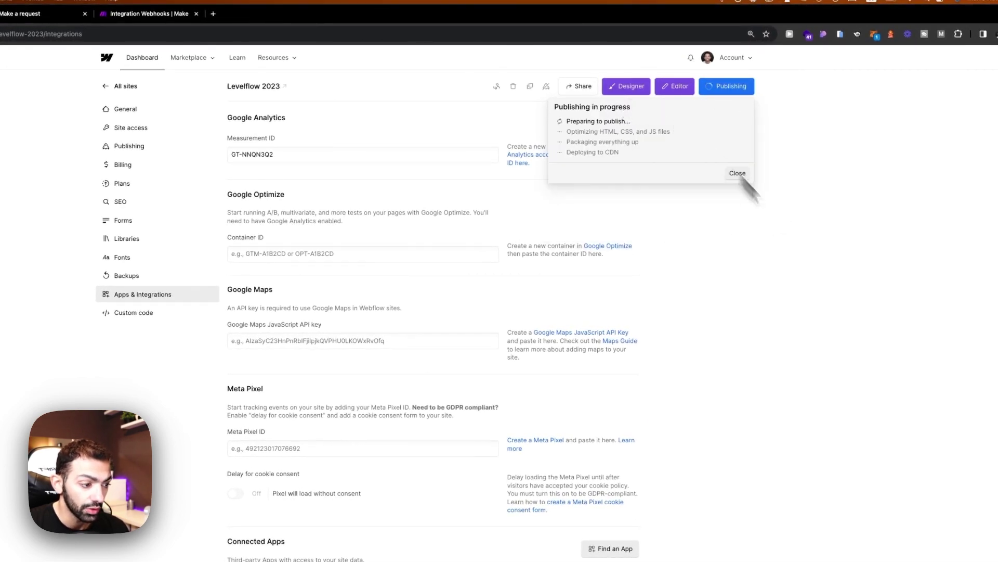
Step: Check the waiting Make webhook, then bring up the live request form page
click(149, 13)
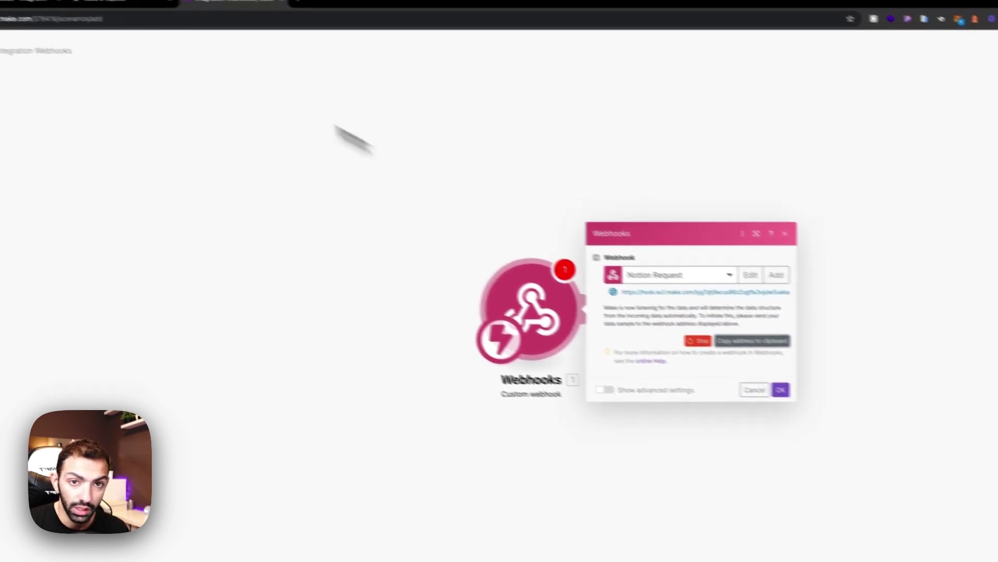
click(127, 14)
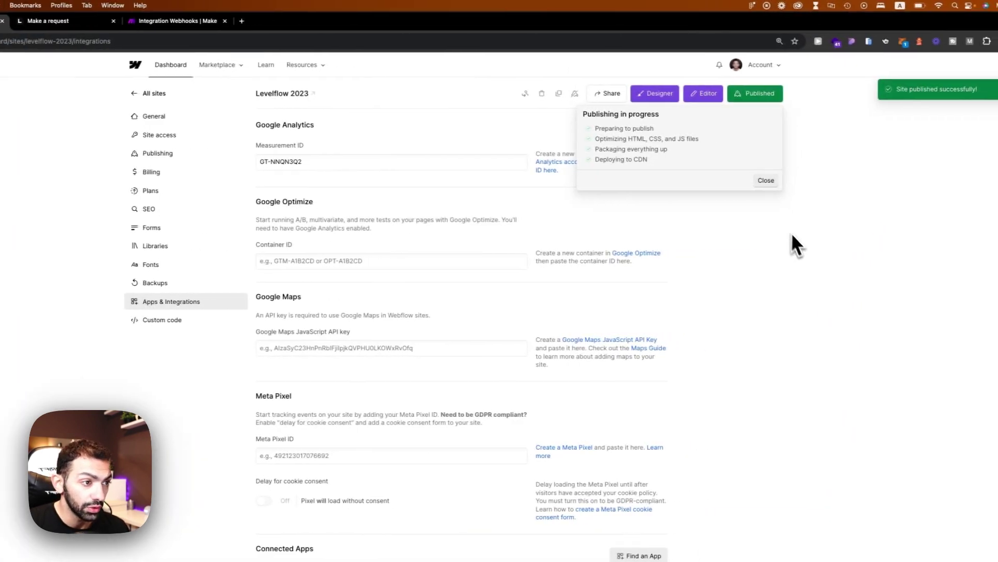
click(652, 95)
click(148, 20)
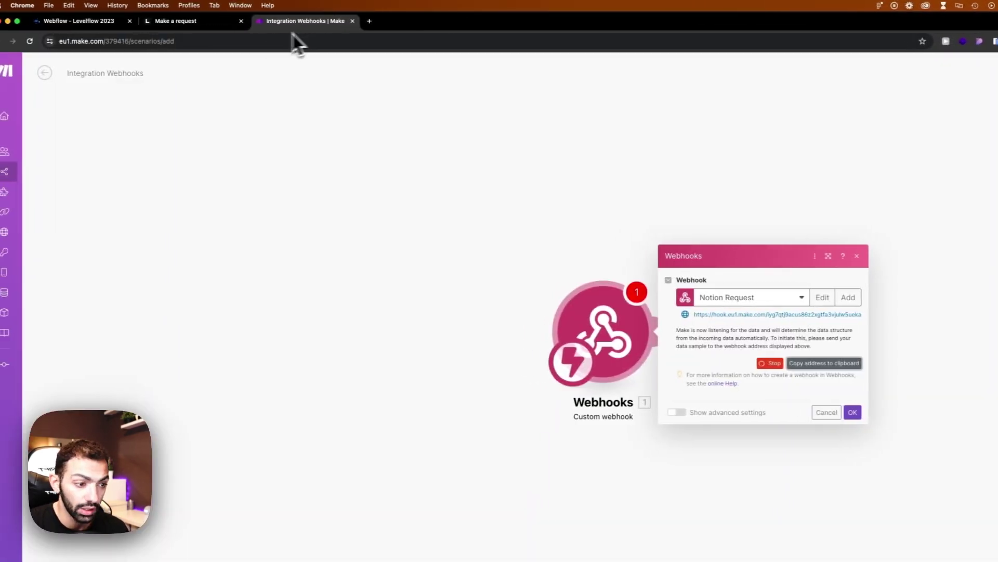
click(191, 21)
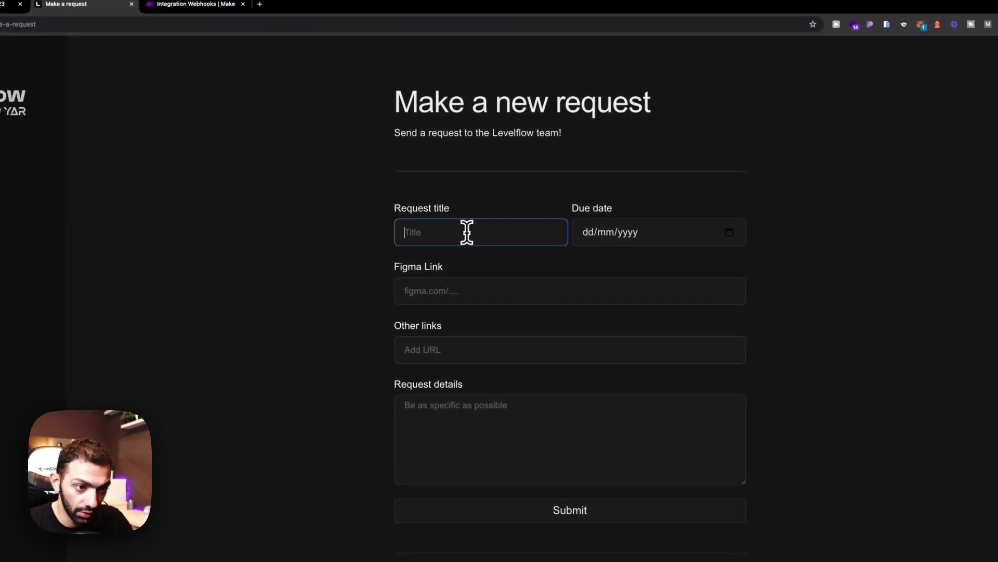
Step: Enter title 'This a test', due date 10/11/2023 and a suggested Figma link in the form
text(This a test)
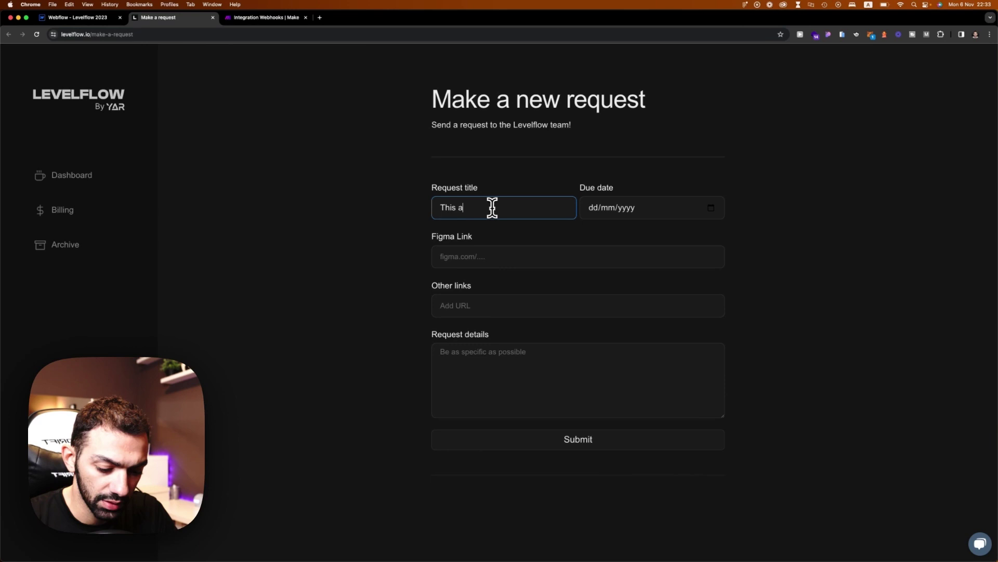
click(596, 208)
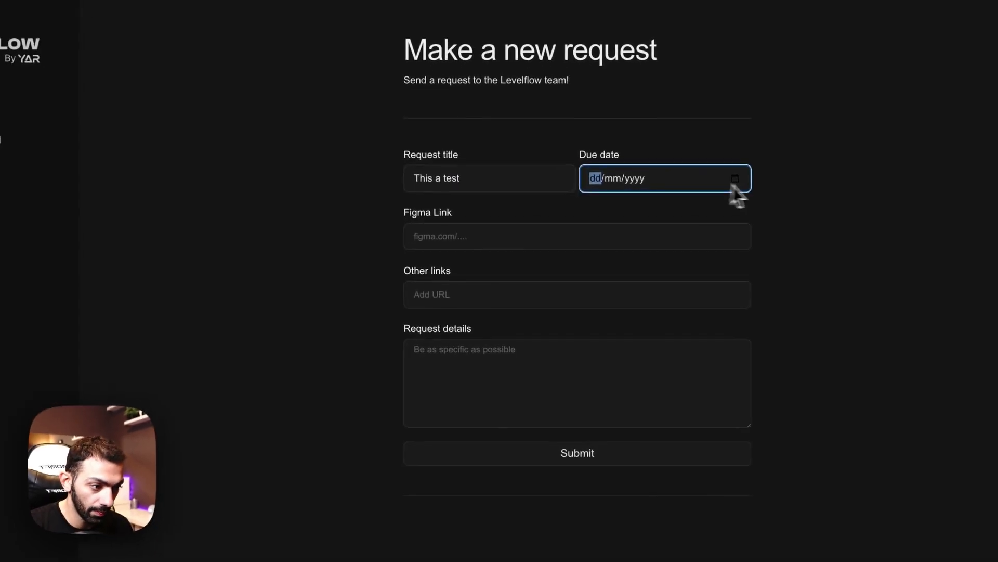
click(711, 207)
click(643, 245)
click(476, 236)
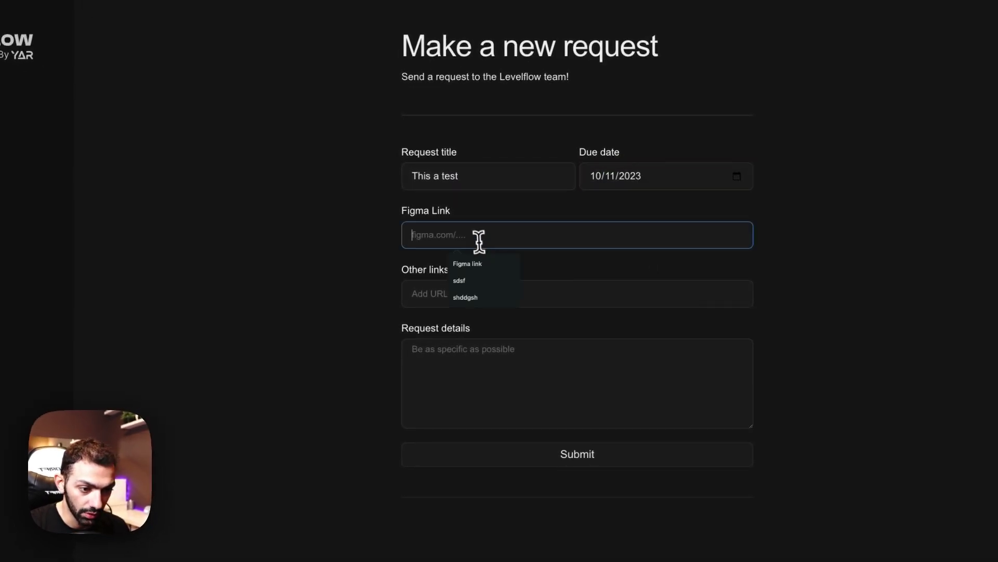
click(473, 267)
Step: Fill Other links and details 'dfddfd', submit the test request, and check Make
click(450, 292)
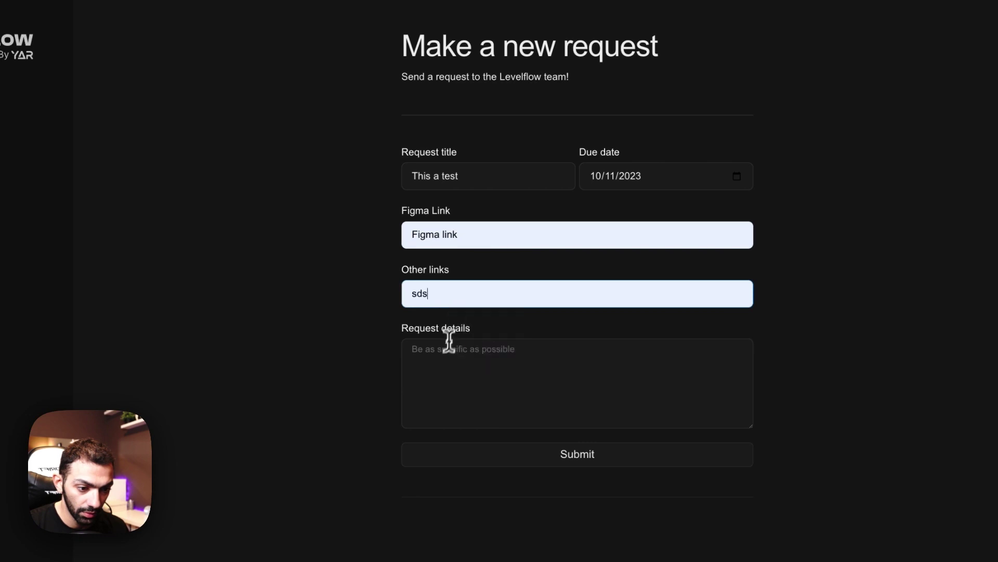
click(440, 374)
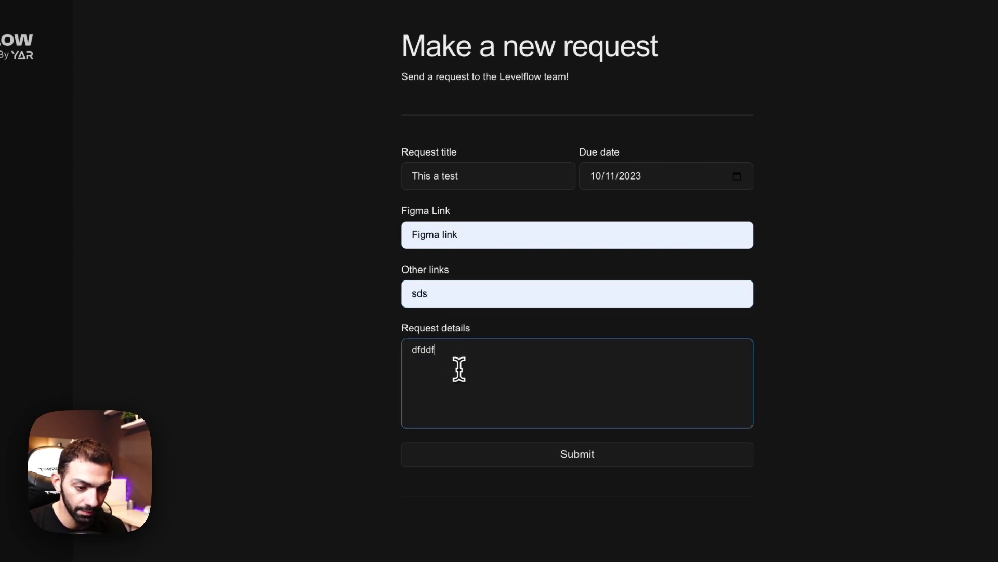
text(dfddfd)
click(501, 457)
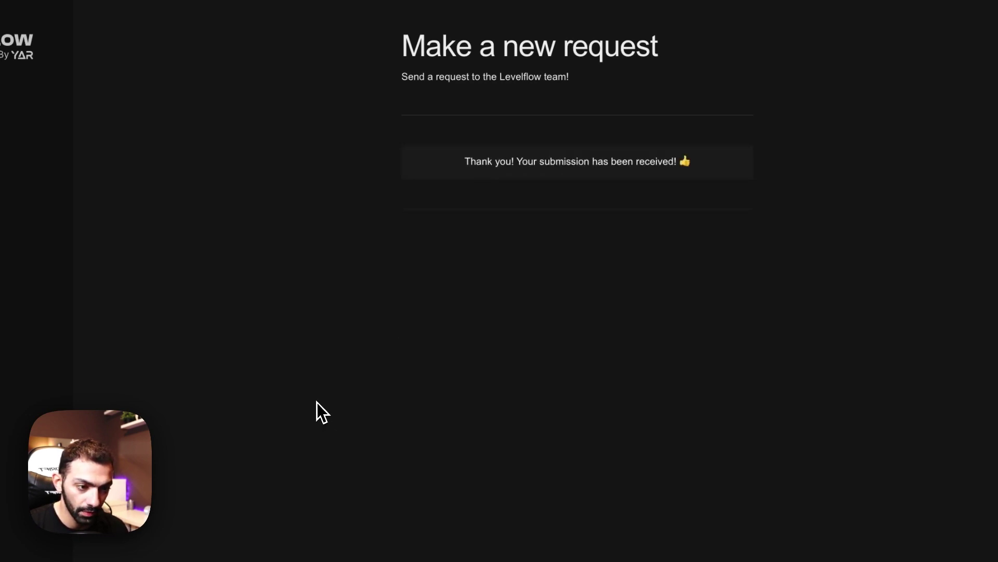
click(229, 11)
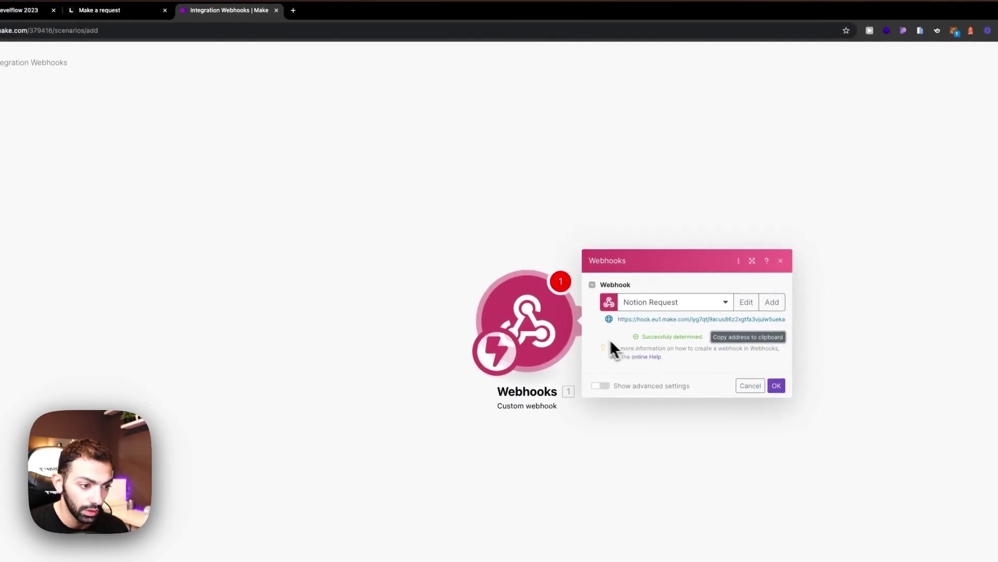
Step: Confirm the Notion Request webhook trigger and add an empty module after it
click(777, 386)
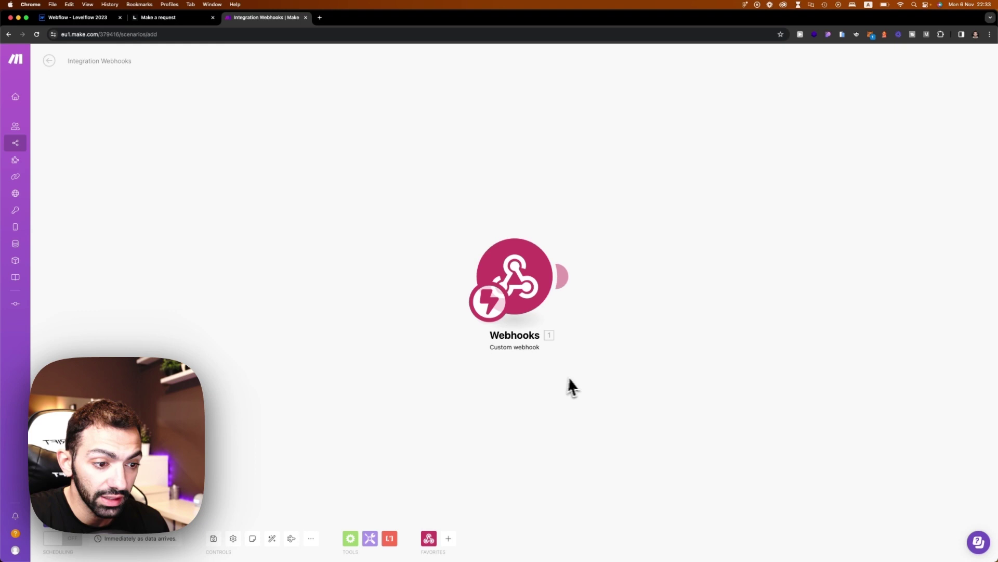
mouse_move(551, 320)
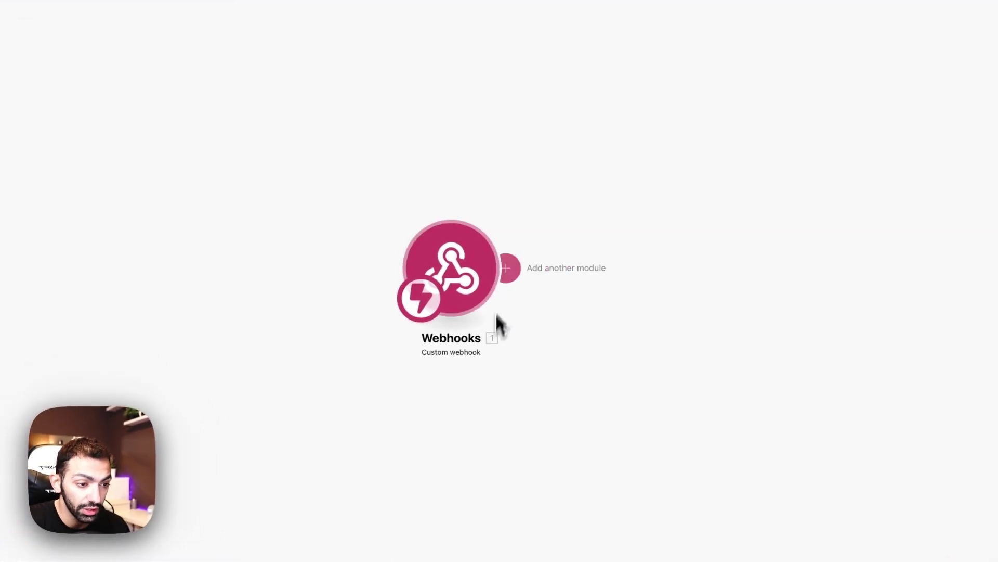
click(508, 266)
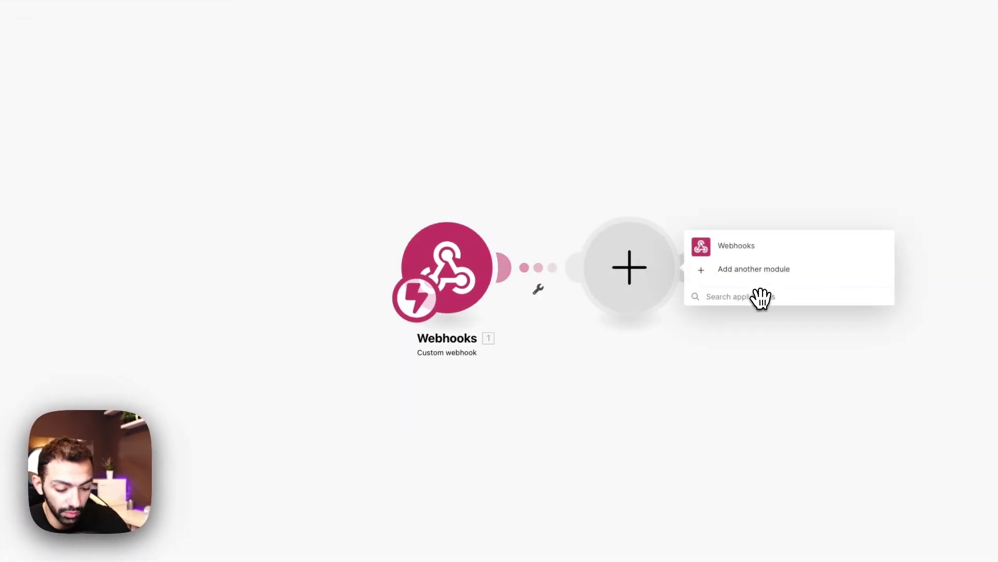
Step: Make the second module a Notion Create a Database Item action, choosing the database from a list
text(Notion)
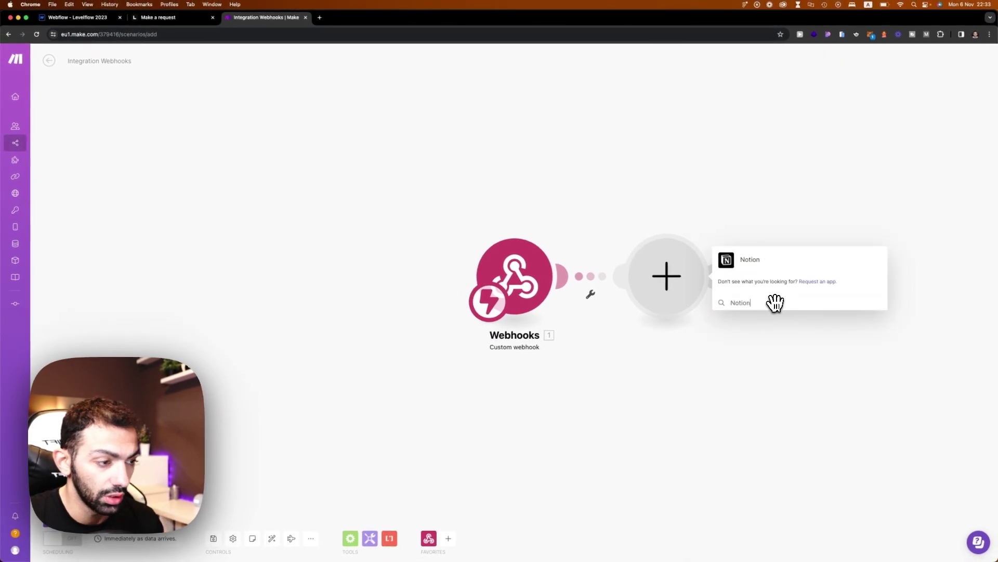
click(755, 263)
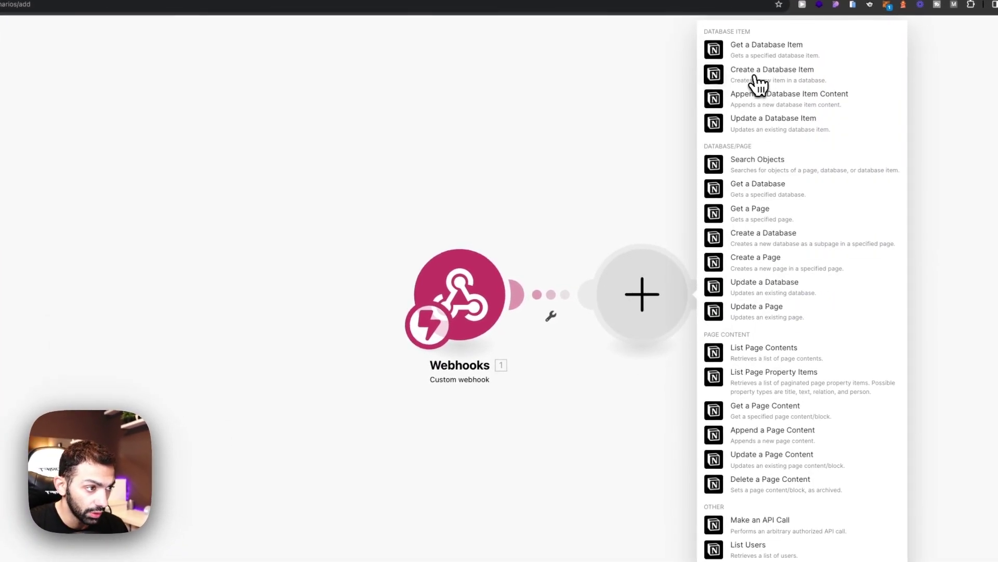
click(762, 77)
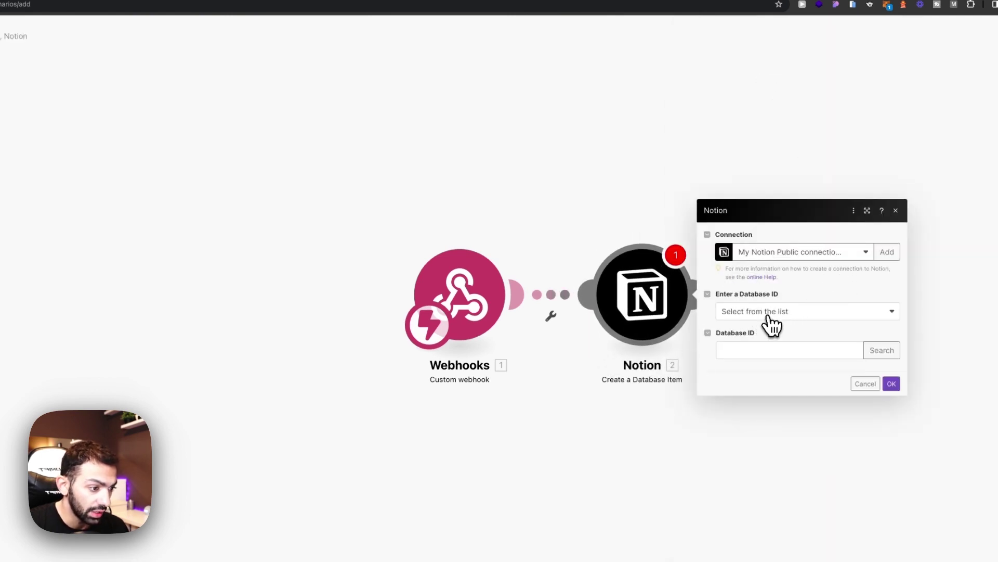
click(748, 310)
click(782, 343)
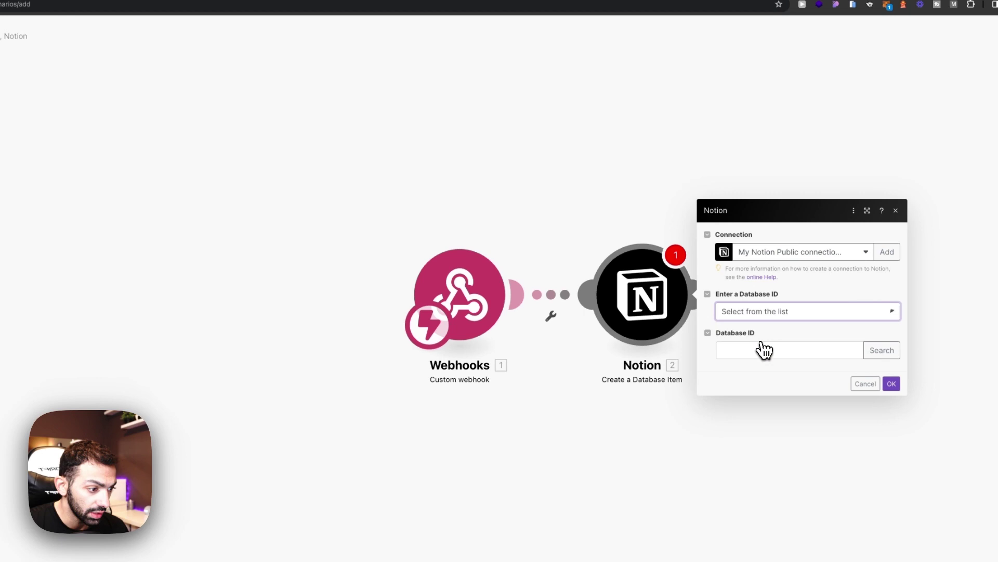
click(817, 350)
click(817, 335)
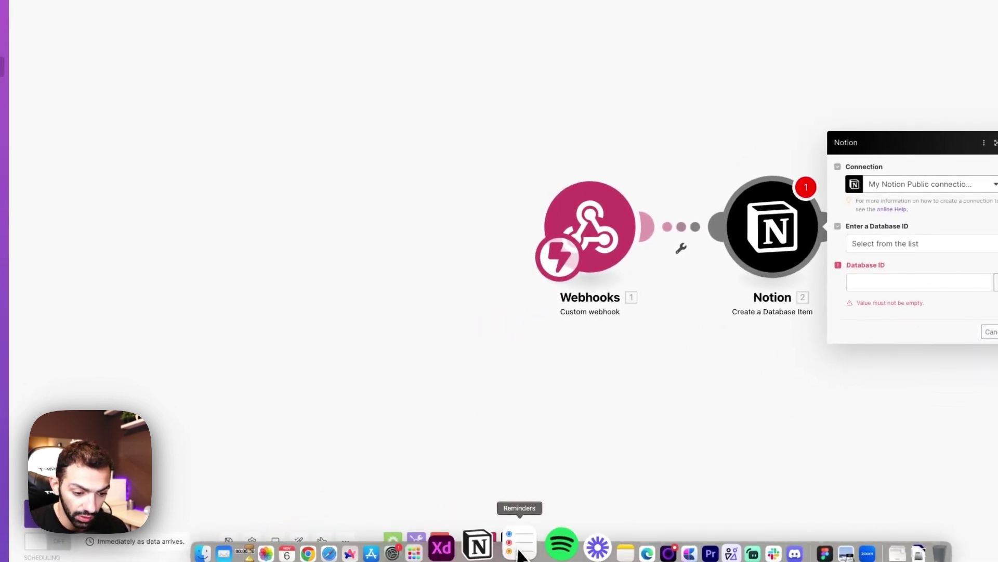
Step: Copy the Requests Dashboard title from Notion and search for that database in the module
click(495, 545)
double_click(305, 54)
triple_click(305, 54)
key(super+c)
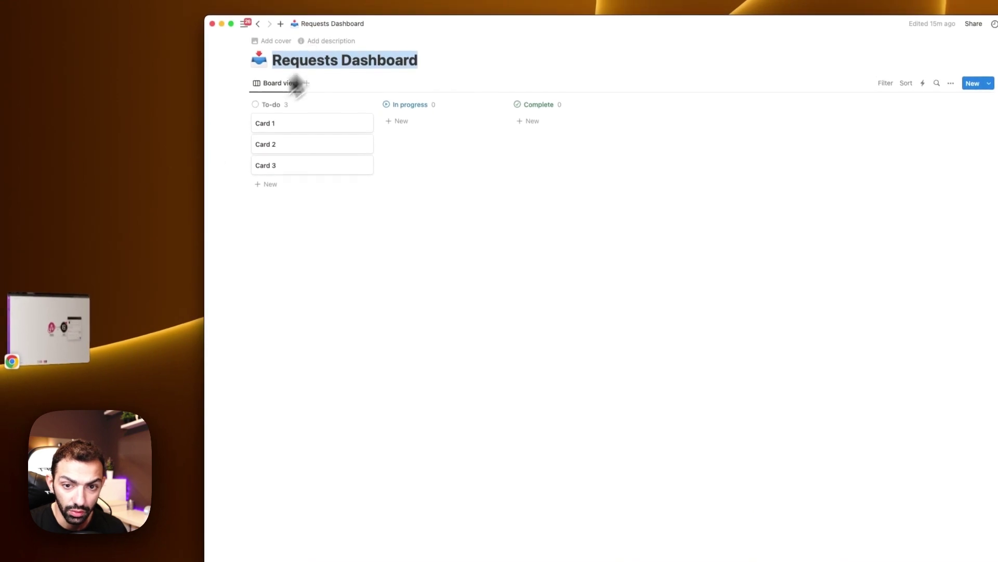
click(32, 331)
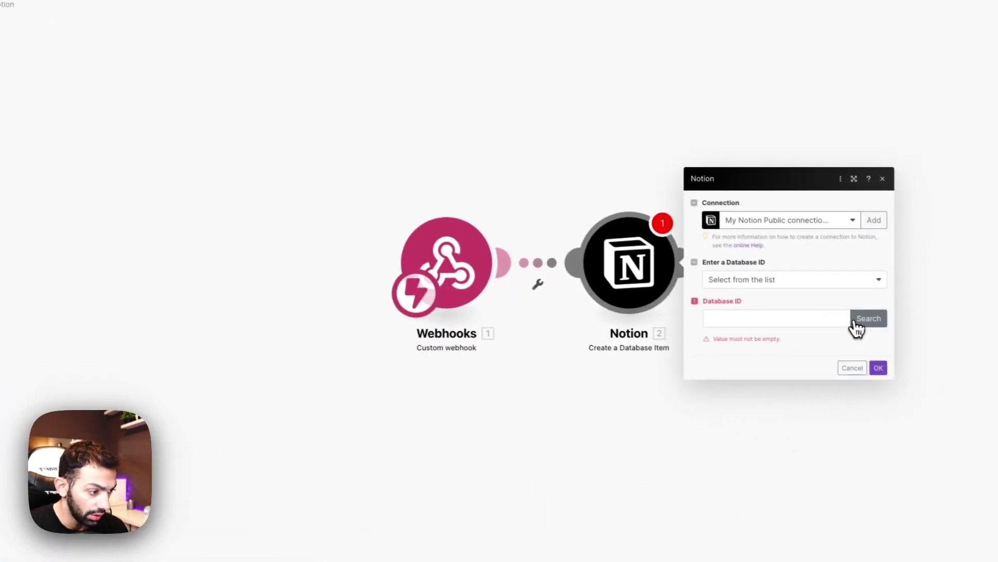
click(939, 340)
click(830, 341)
key(super+v)
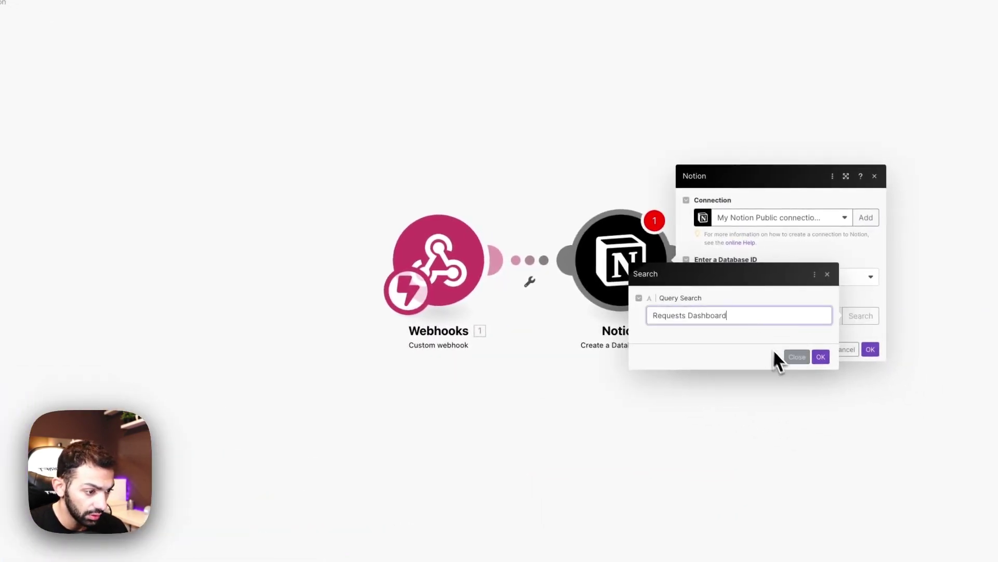
click(820, 357)
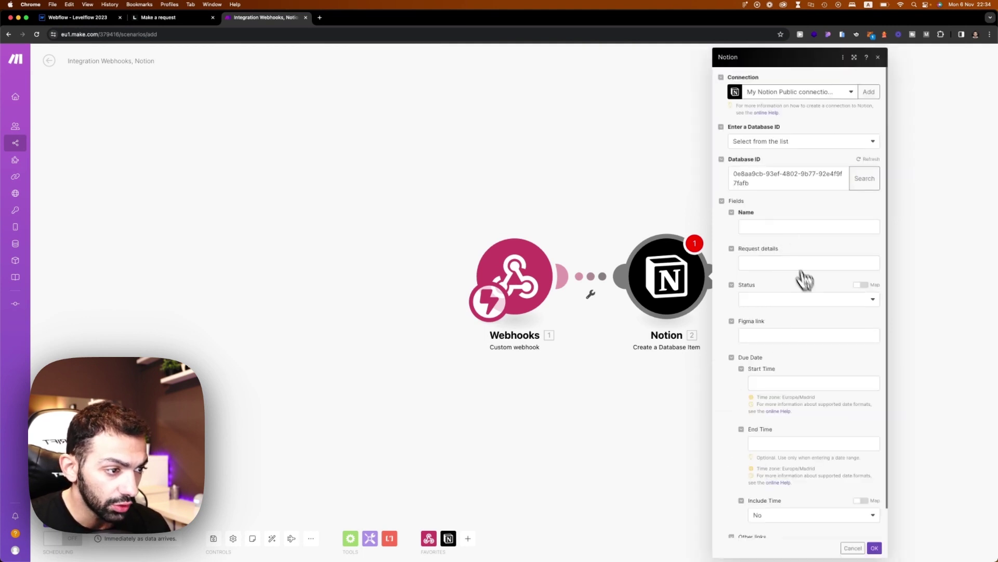
Step: Map the form Title to Name, request-details to Request details, and set Status to Not started
click(760, 226)
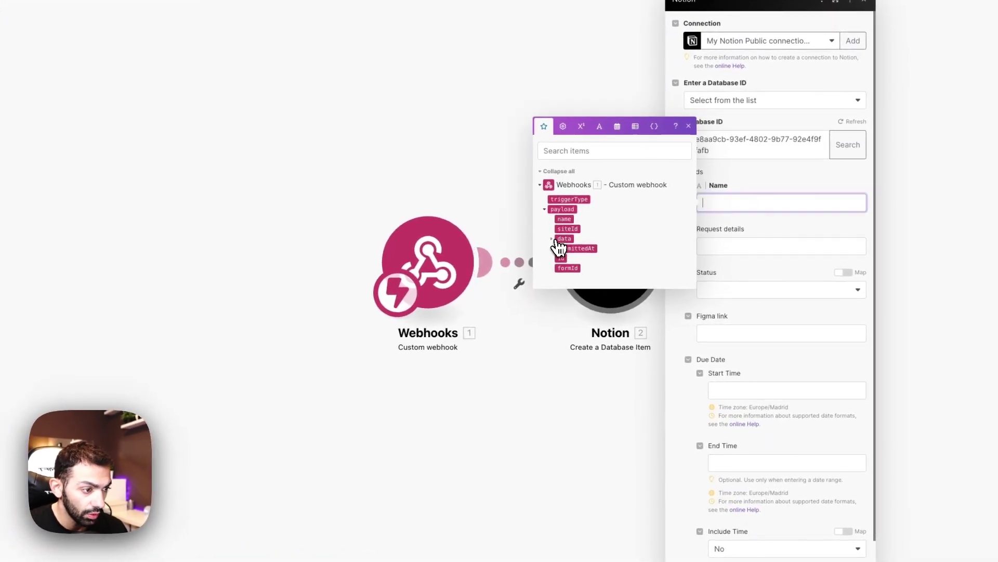
click(559, 240)
click(575, 225)
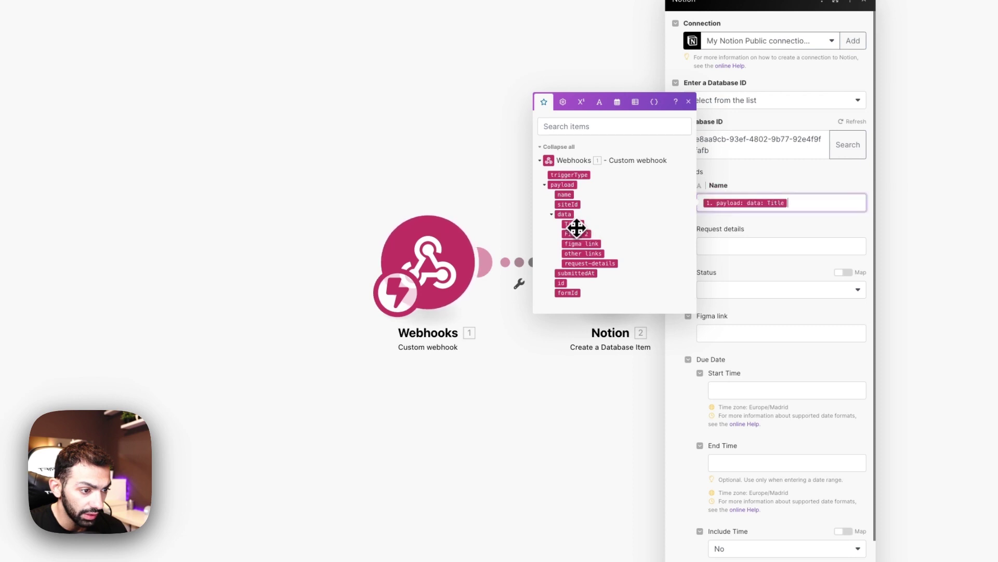
click(738, 245)
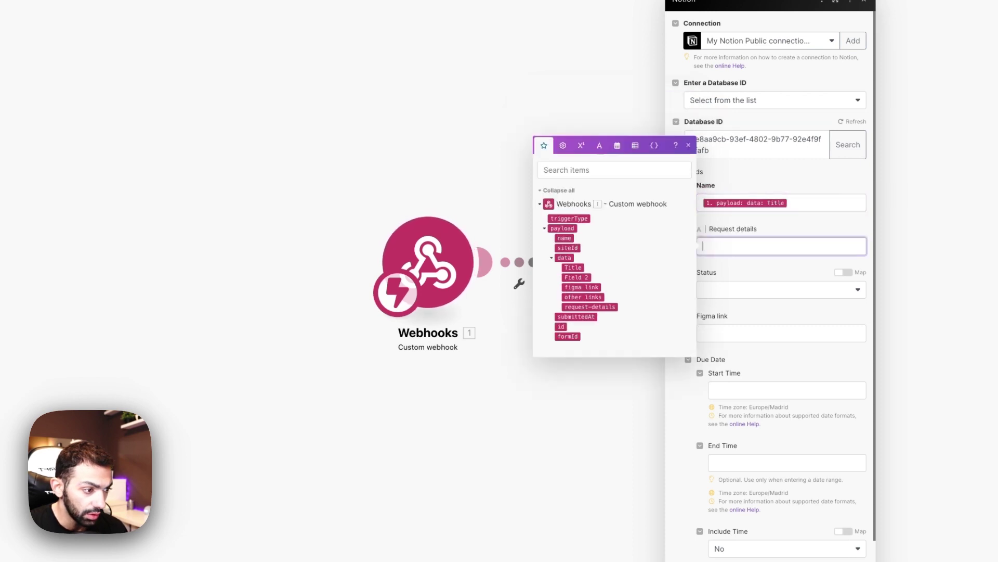
click(588, 310)
click(761, 290)
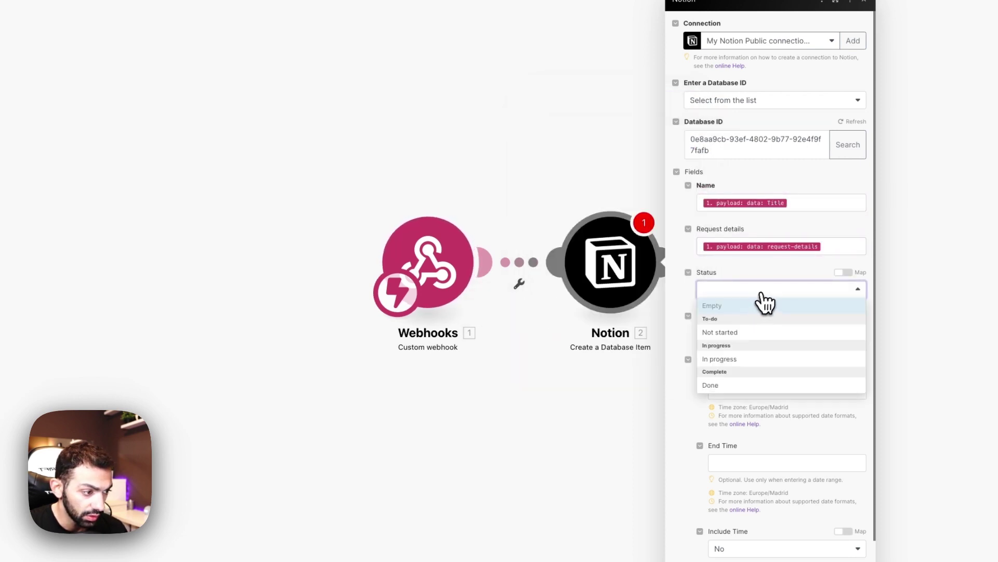
click(720, 332)
Step: Map figma link to Figma link, Field 2 to Due Date start, other links to Other links, and save
scroll(698, 301, down, 1)
click(730, 296)
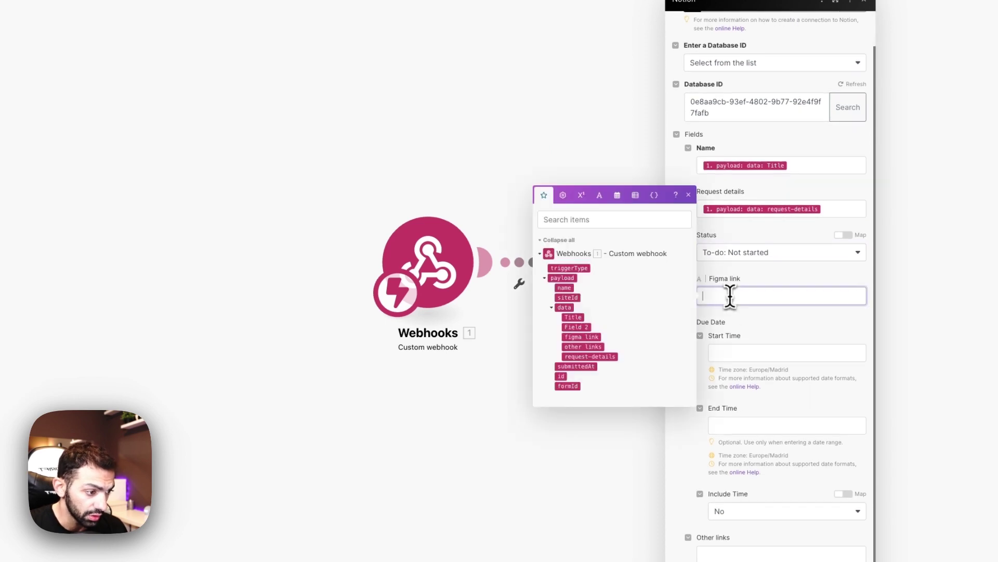
click(586, 335)
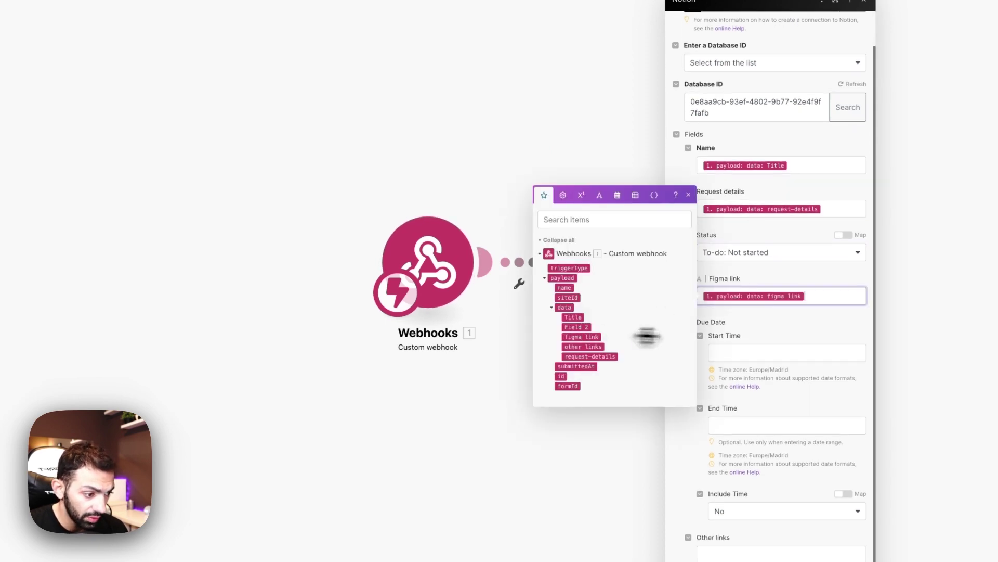
click(760, 352)
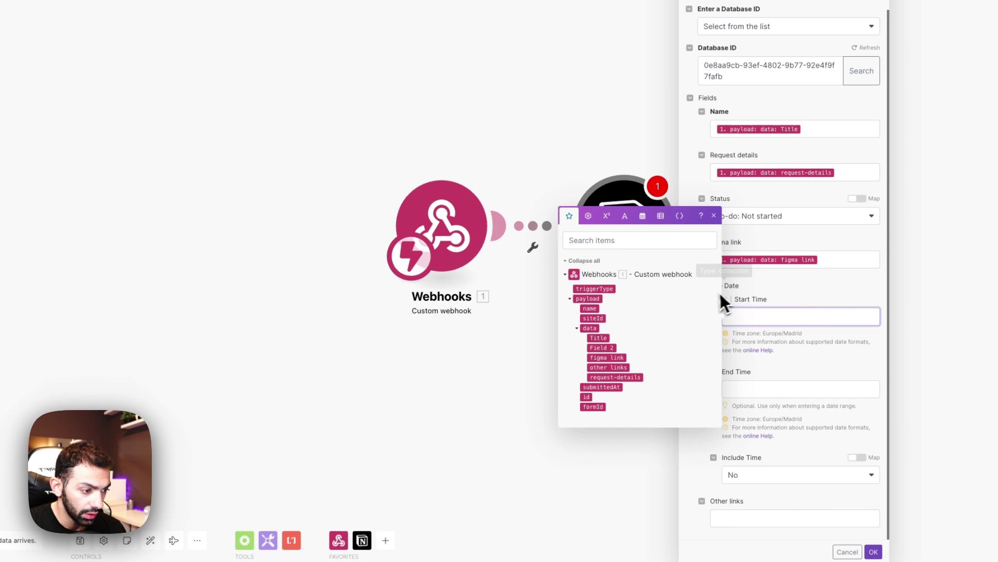
click(724, 300)
click(747, 314)
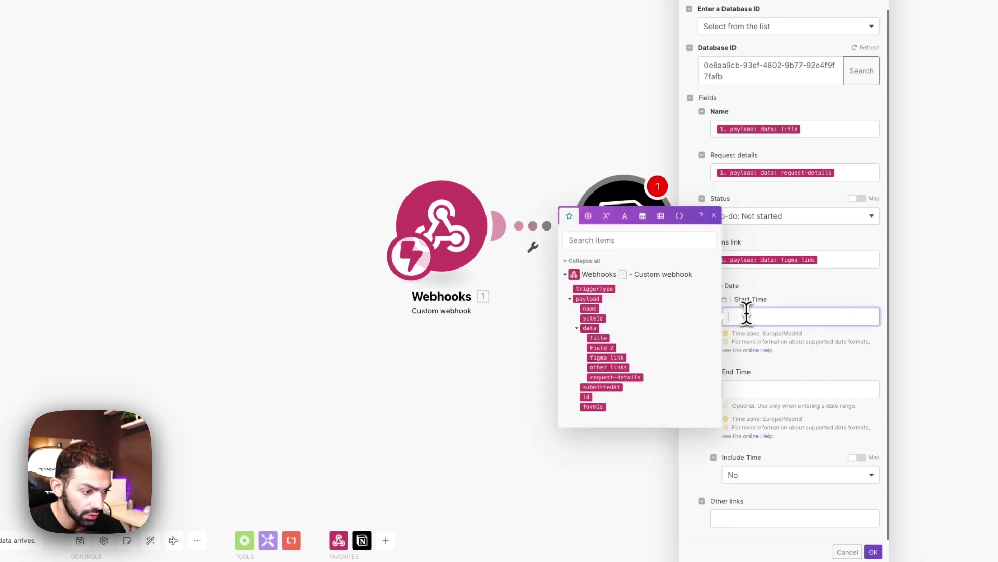
click(605, 348)
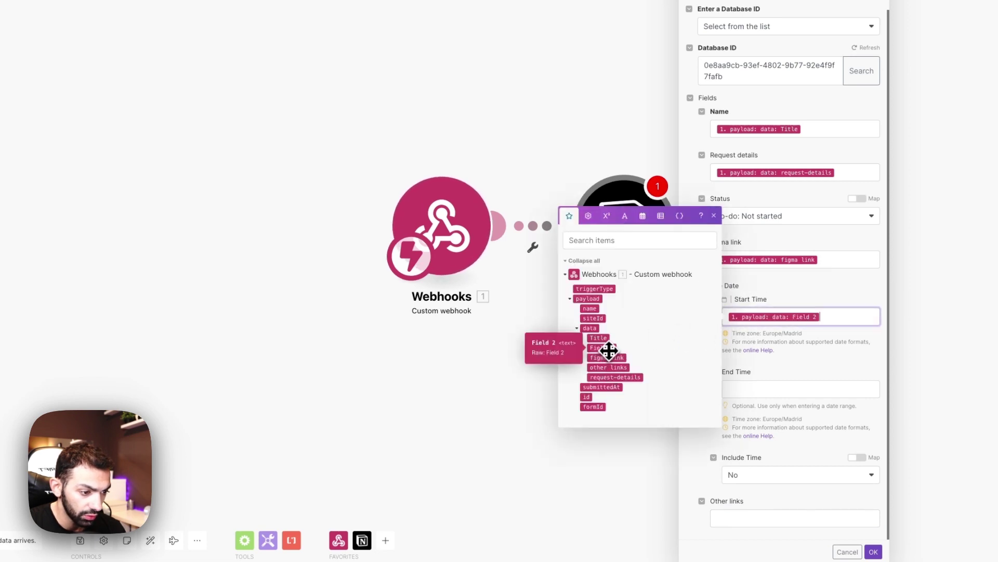
click(840, 291)
click(737, 516)
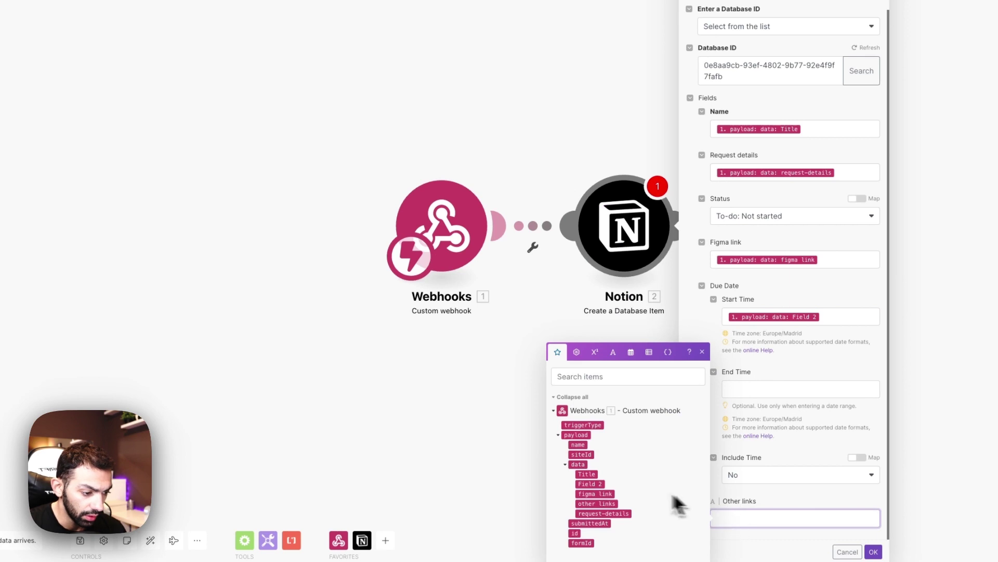
click(614, 507)
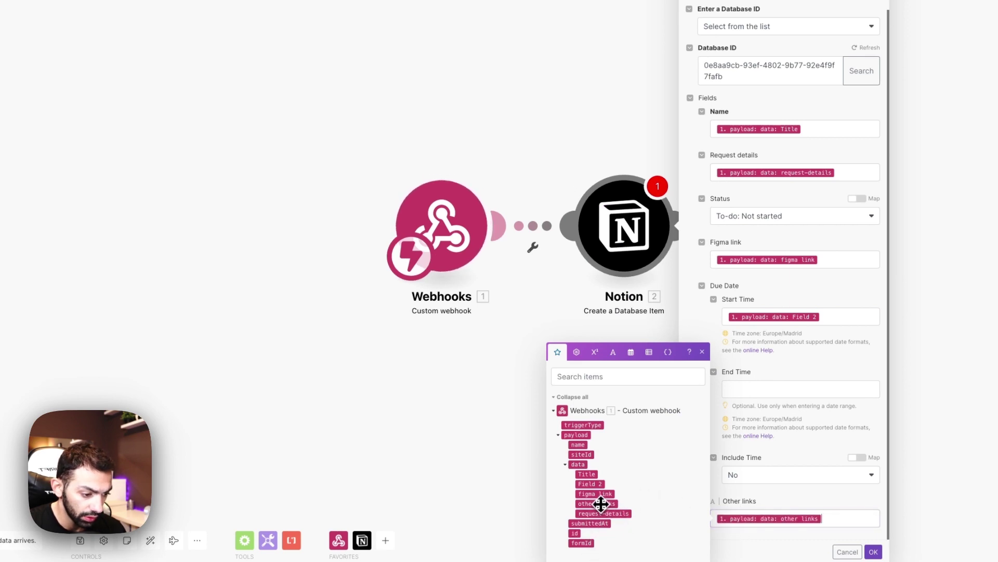
click(789, 558)
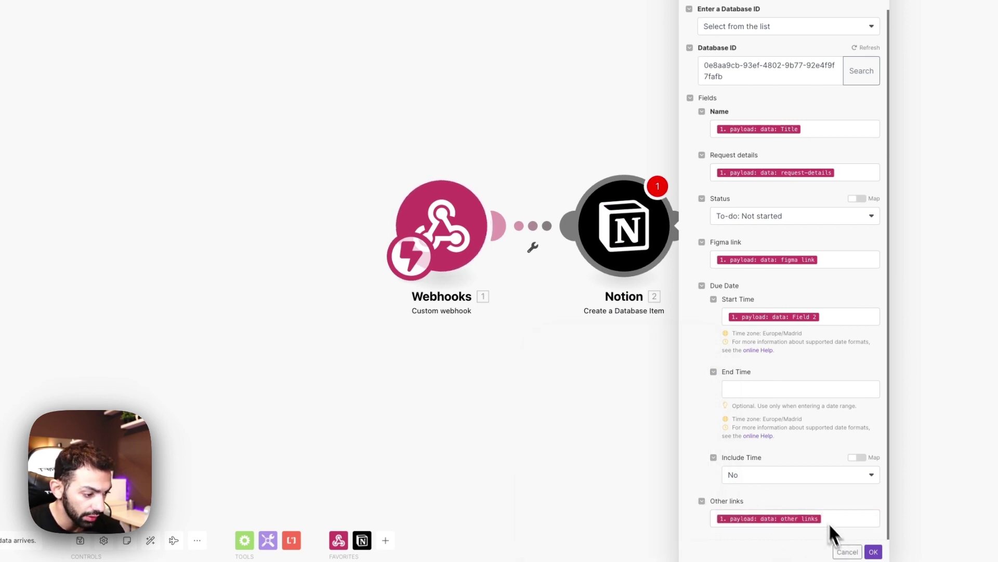
click(882, 546)
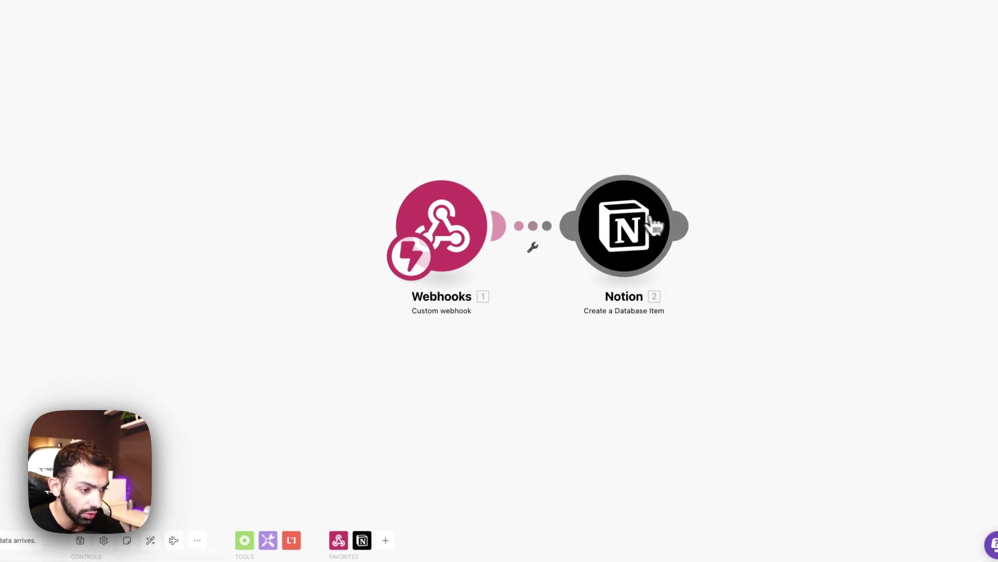
Step: Review the Notion module, leave the scenario waiting for webhook data, and open the Levelflow request page
click(625, 229)
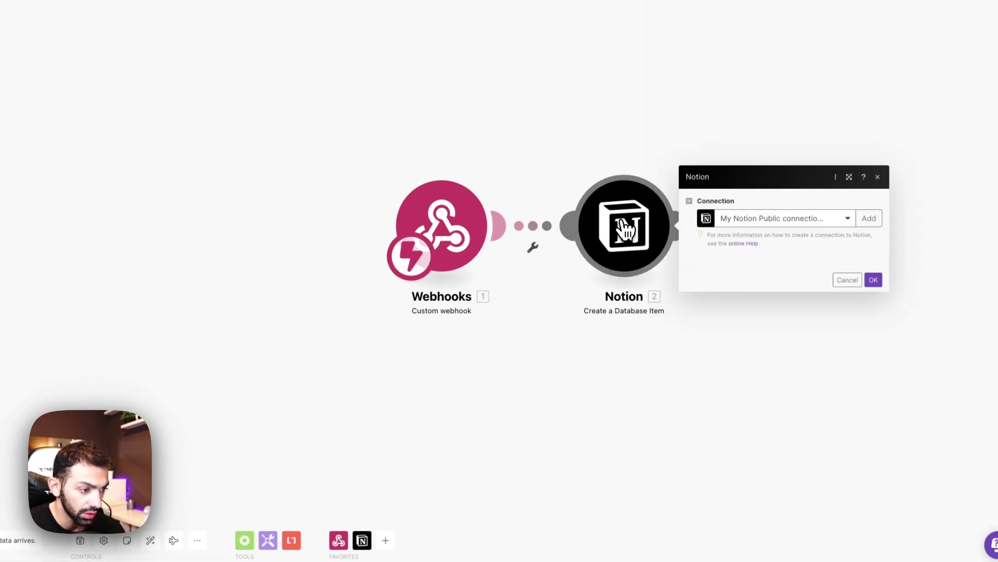
click(572, 271)
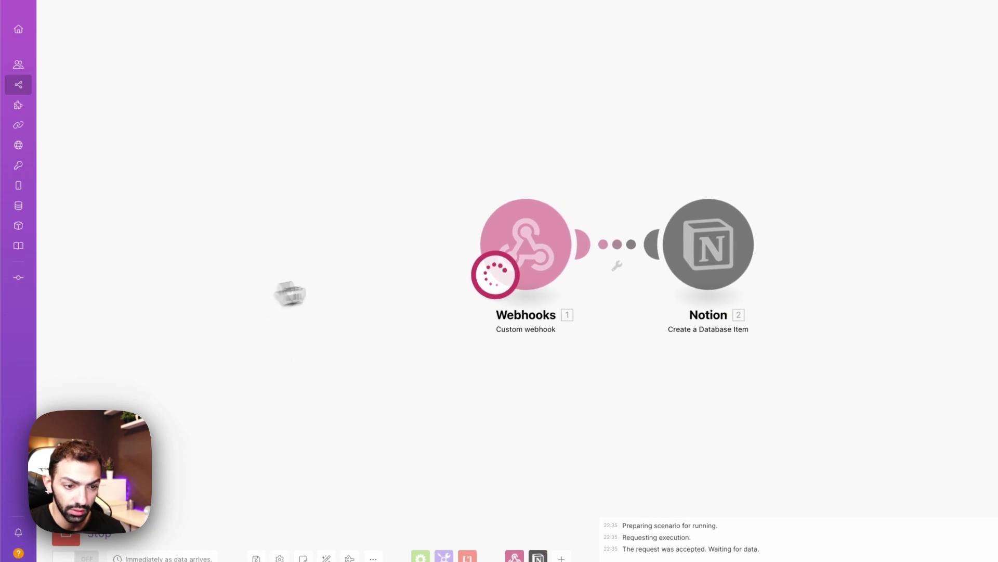
click(175, 15)
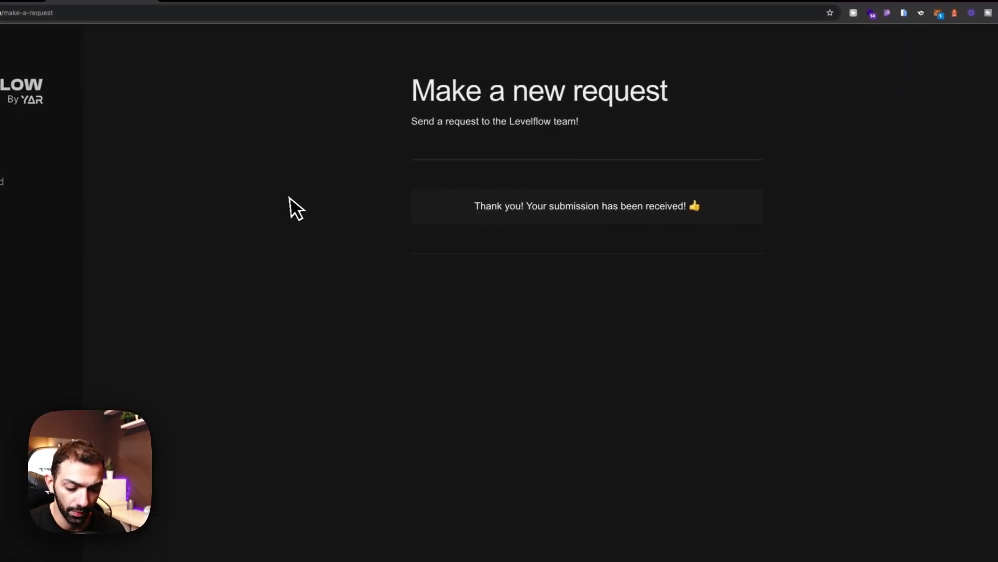
Step: Reload the form and enter title 'New task' with due date 13 November 2023
key(super+r)
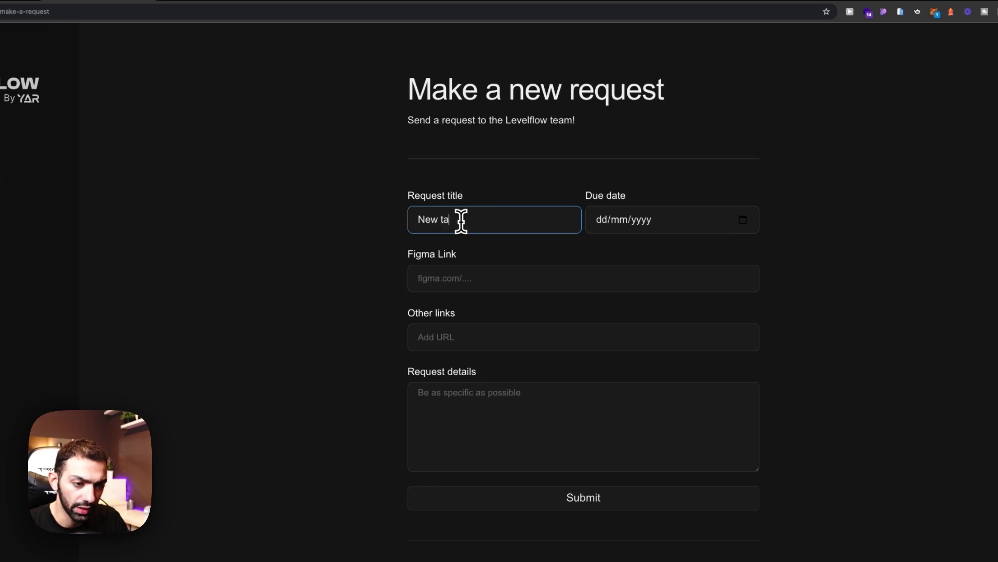
text(sk)
key(Tab)
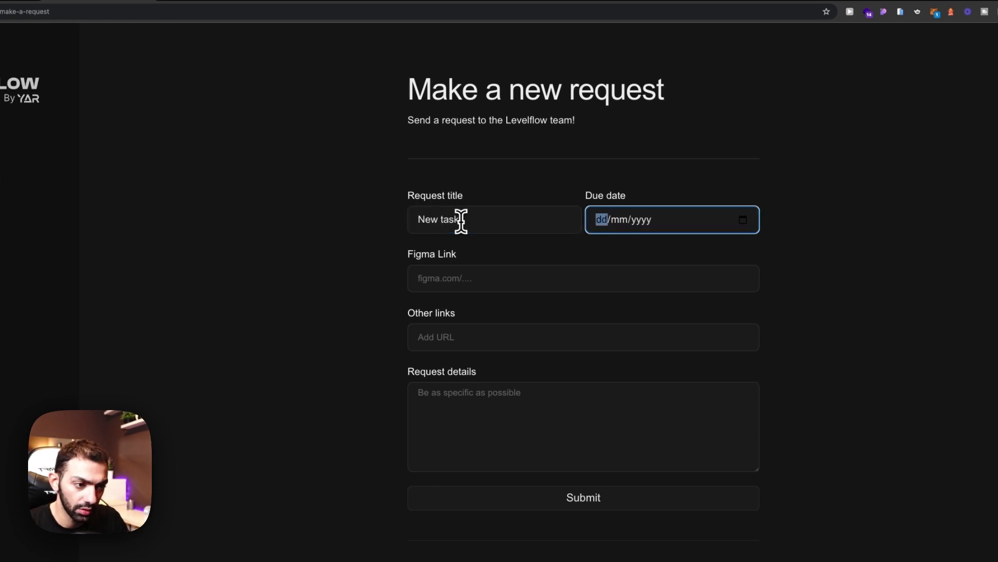
click(743, 220)
click(598, 302)
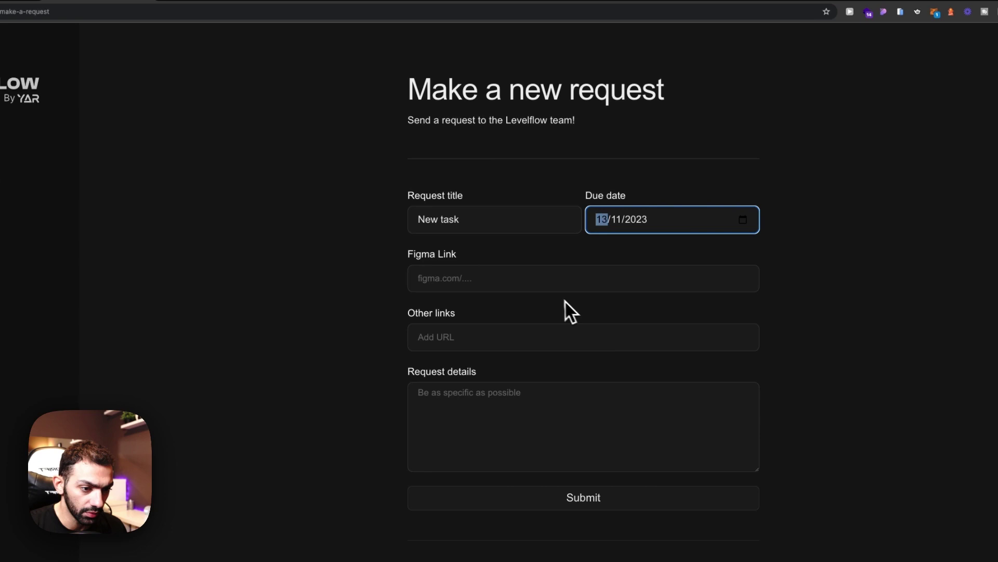
click(559, 286)
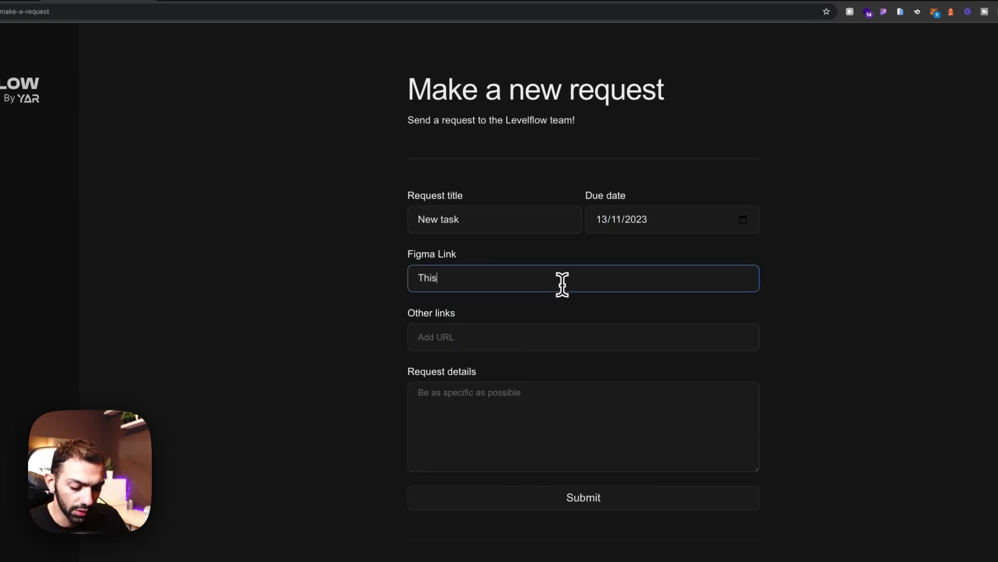
text(This is the figma link)
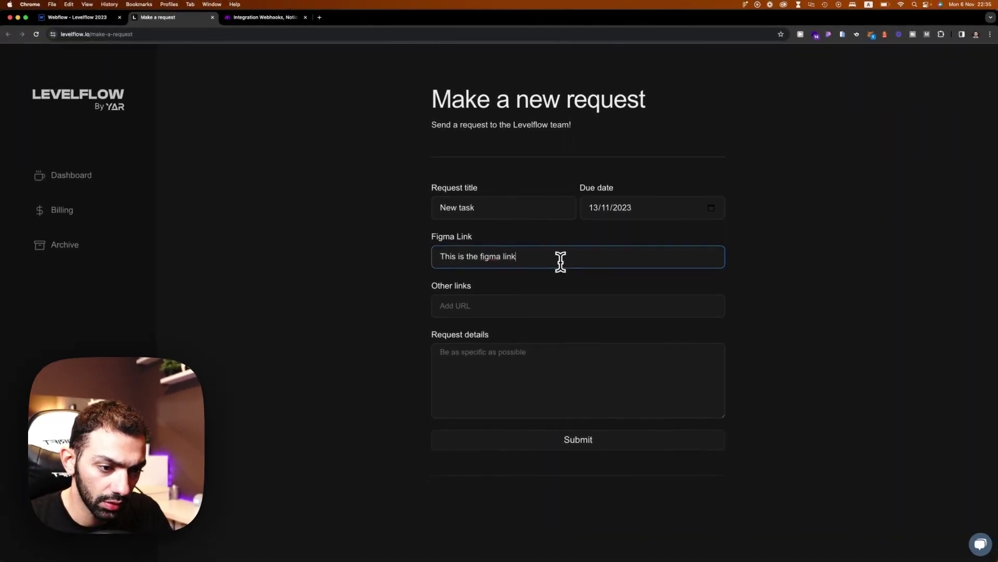
key(Tab)
text(www.ww)
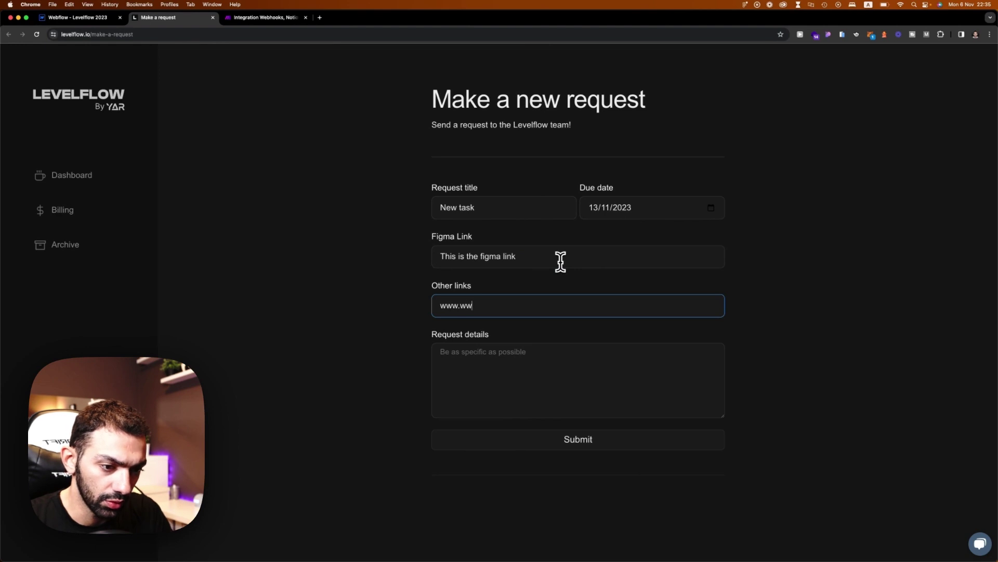
text(w)
key(Tab)
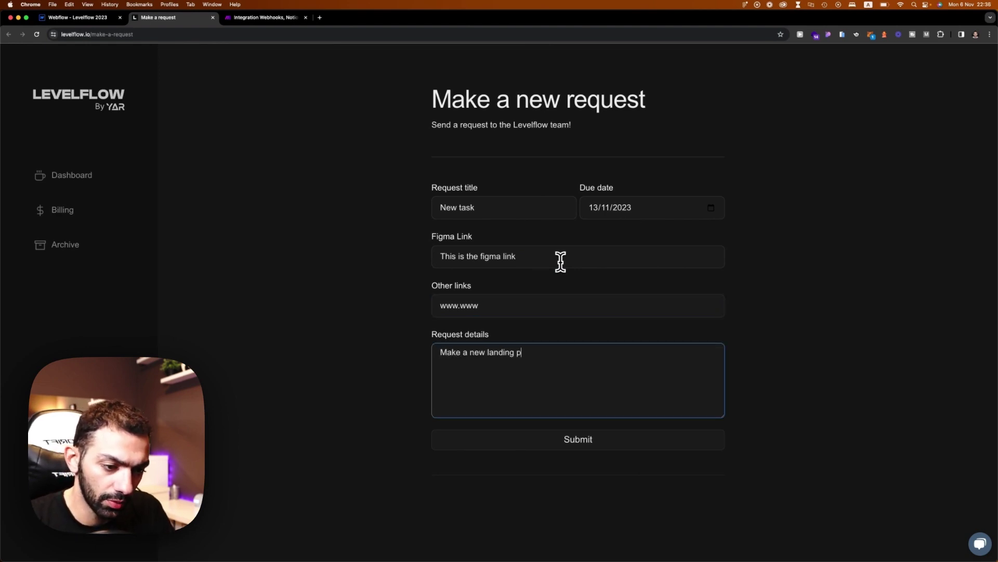
click(581, 439)
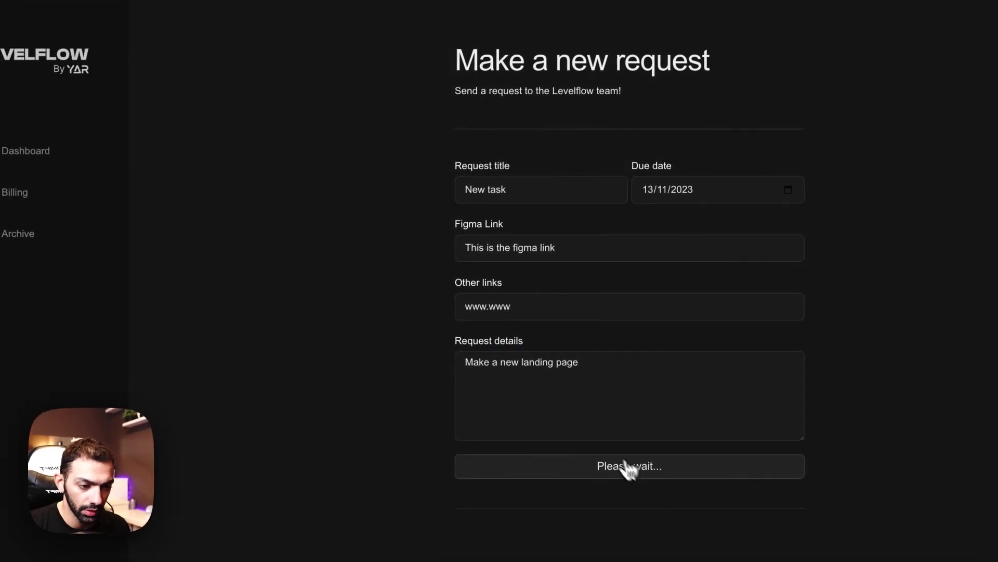
key(super+Tab)
click(375, 272)
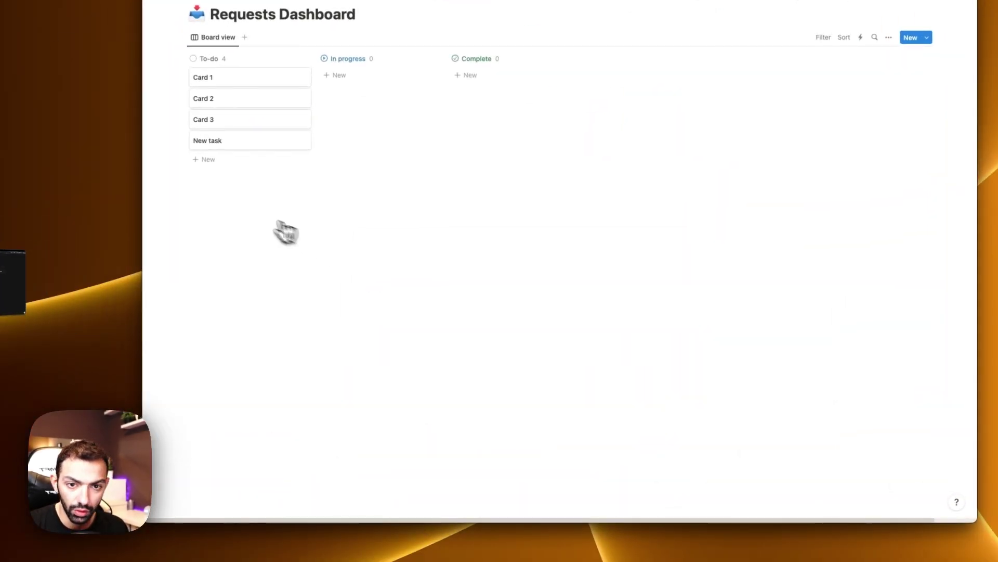
click(238, 147)
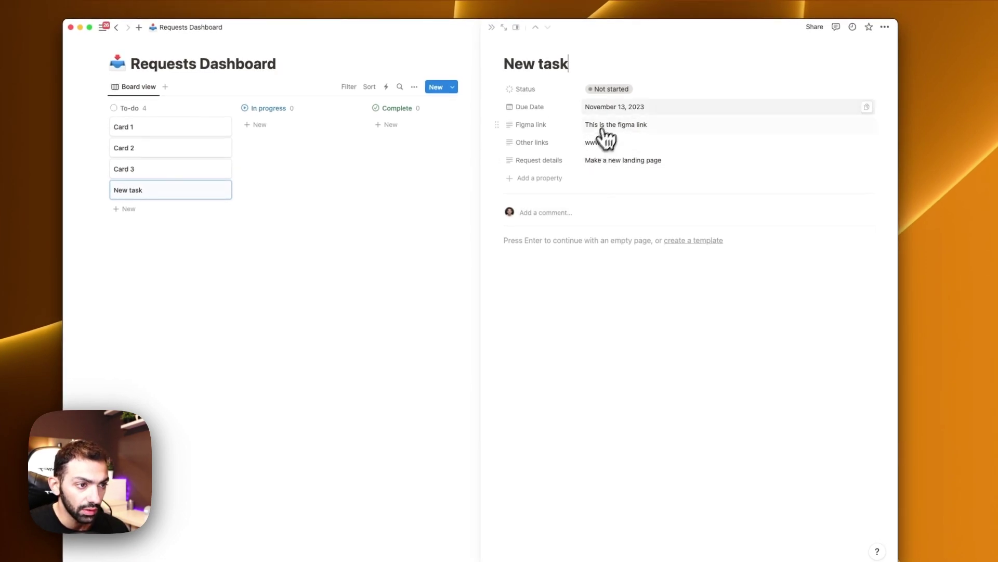
click(605, 116)
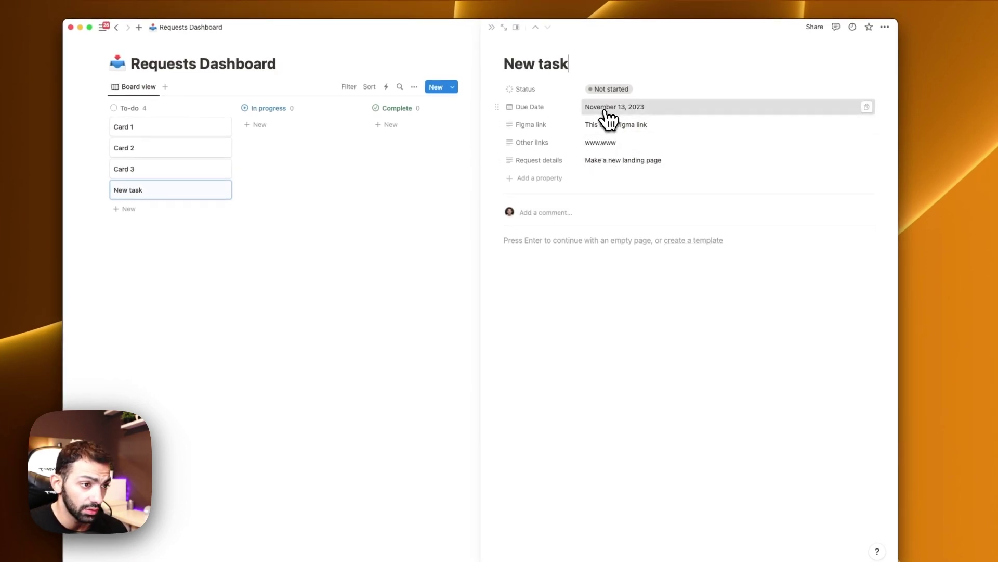
click(557, 258)
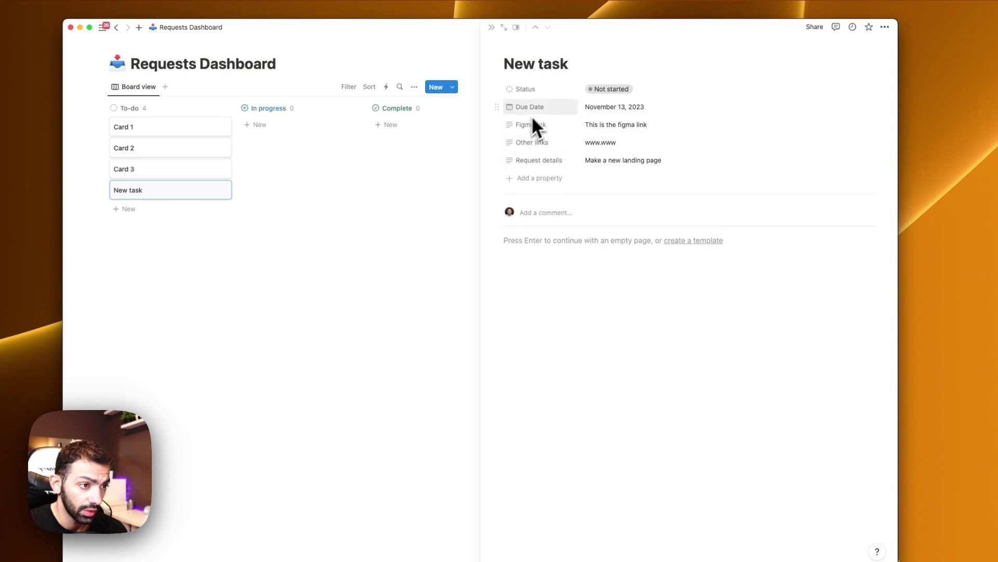
click(564, 240)
click(341, 312)
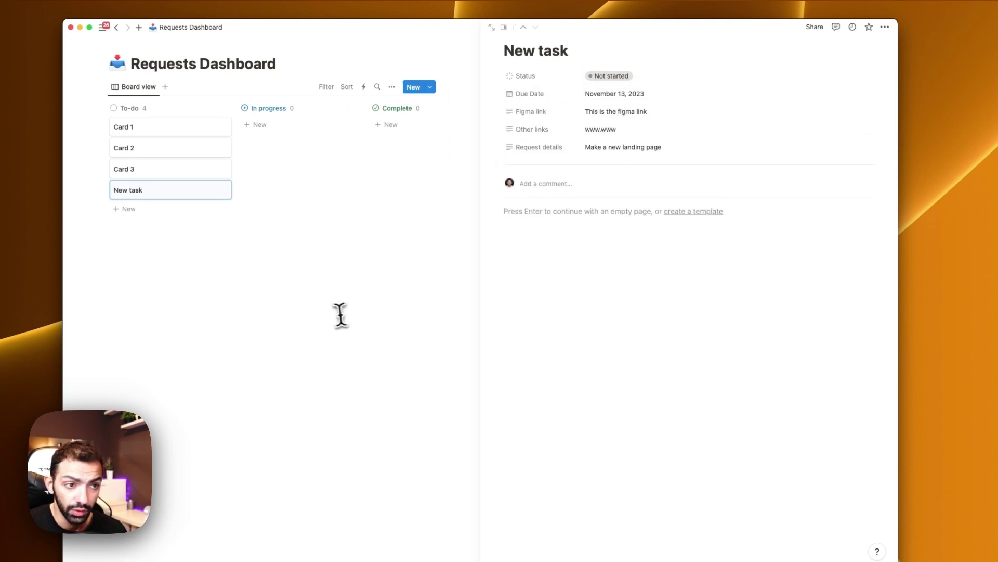